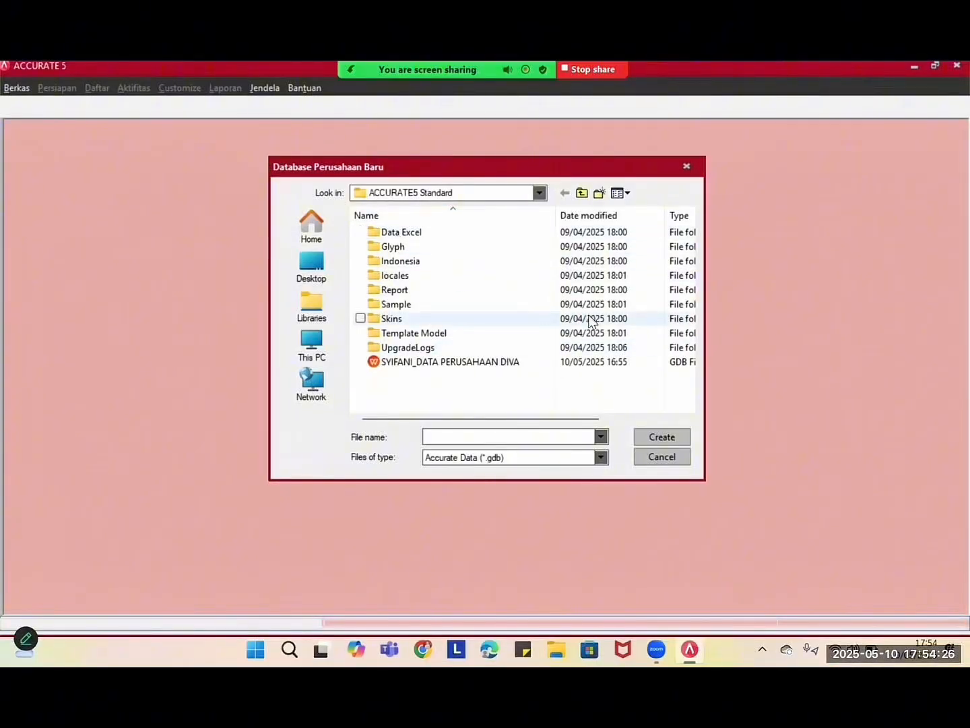
- Cancel the new database, then back out of opening the selected company database file
left_click(665, 456)
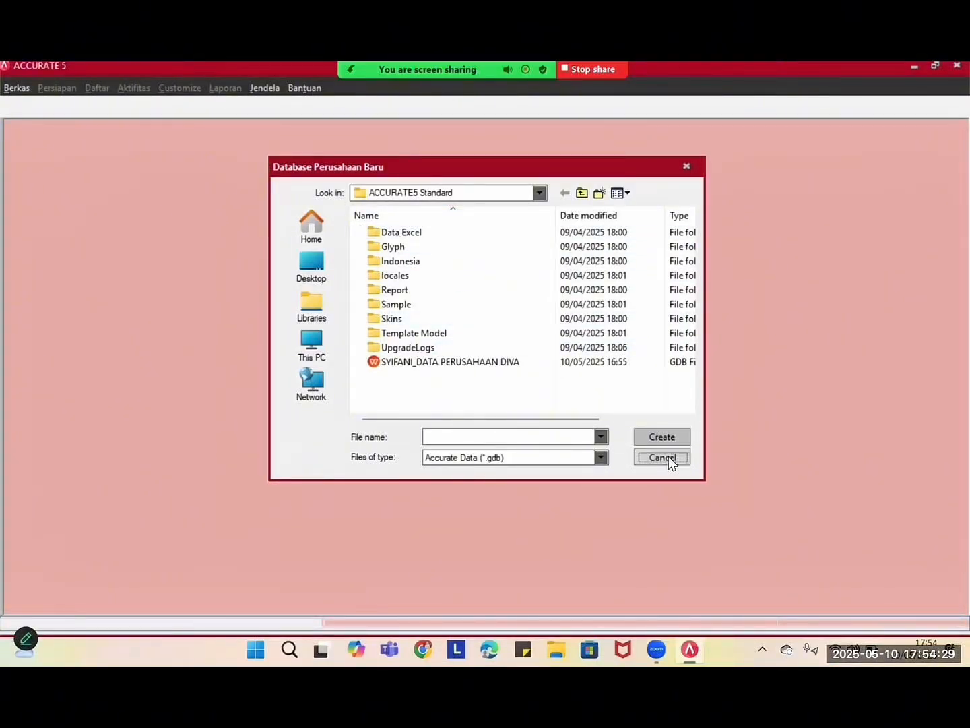
left_click(578, 411)
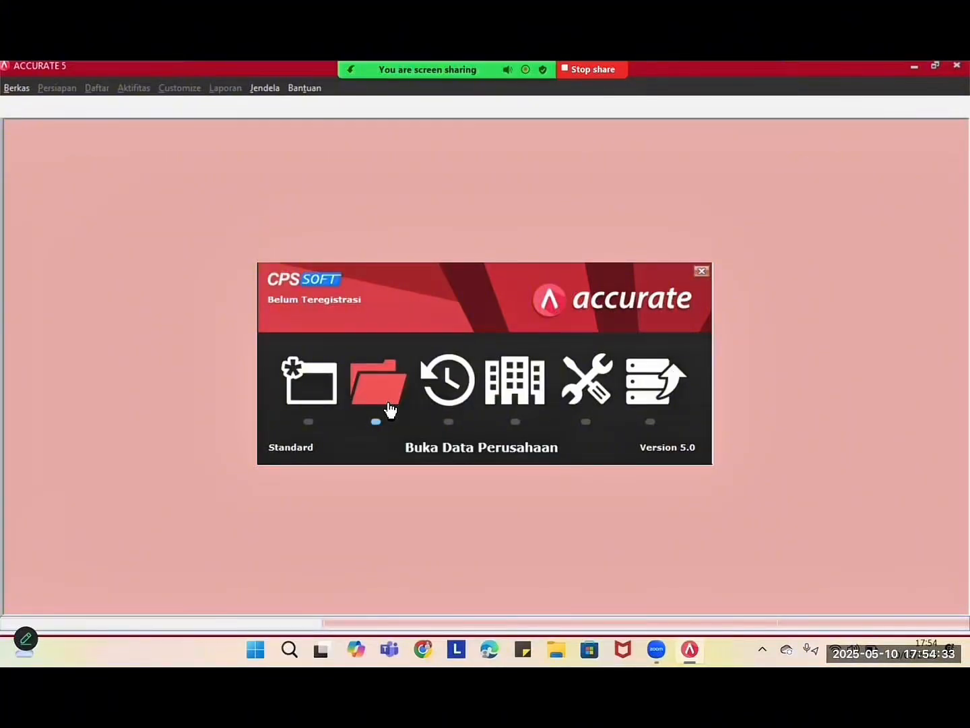
left_click(390, 408)
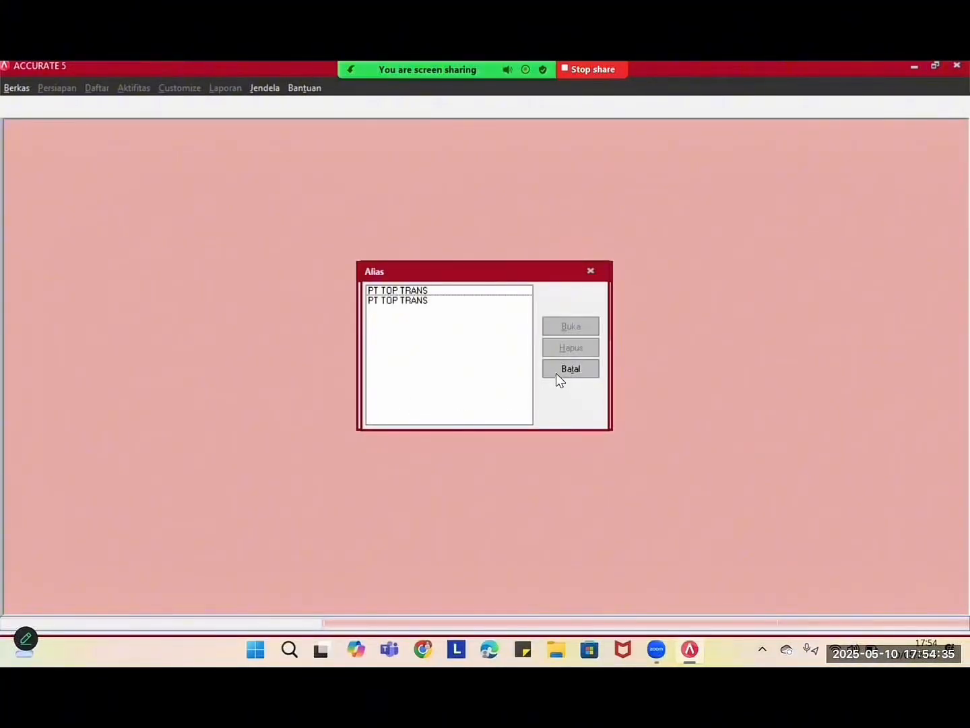
left_click(556, 373)
left_click(593, 374)
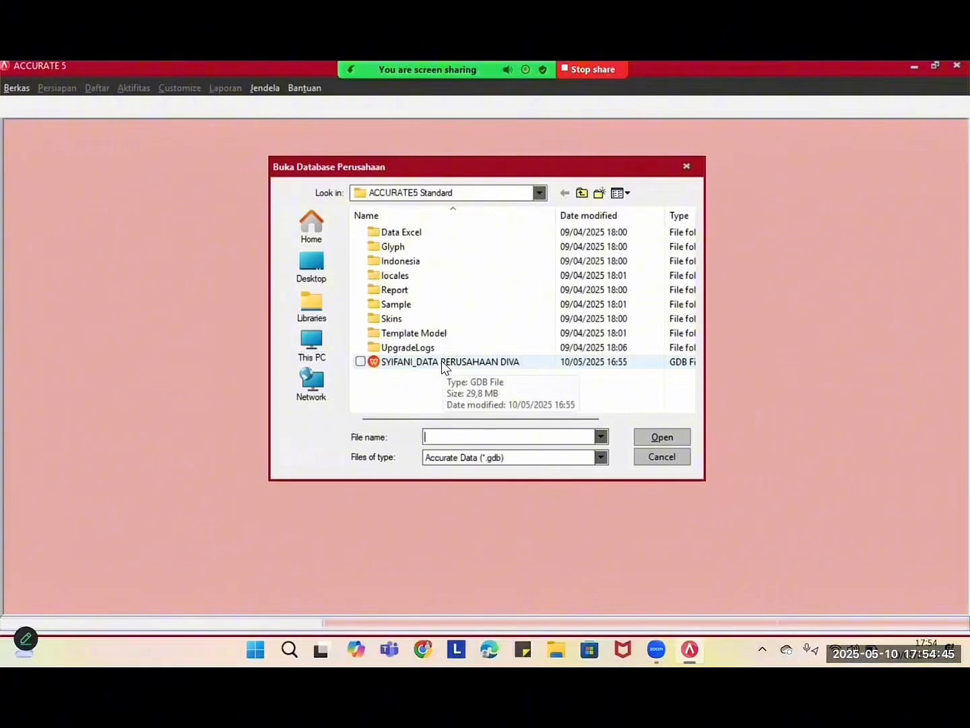
double_click(442, 360)
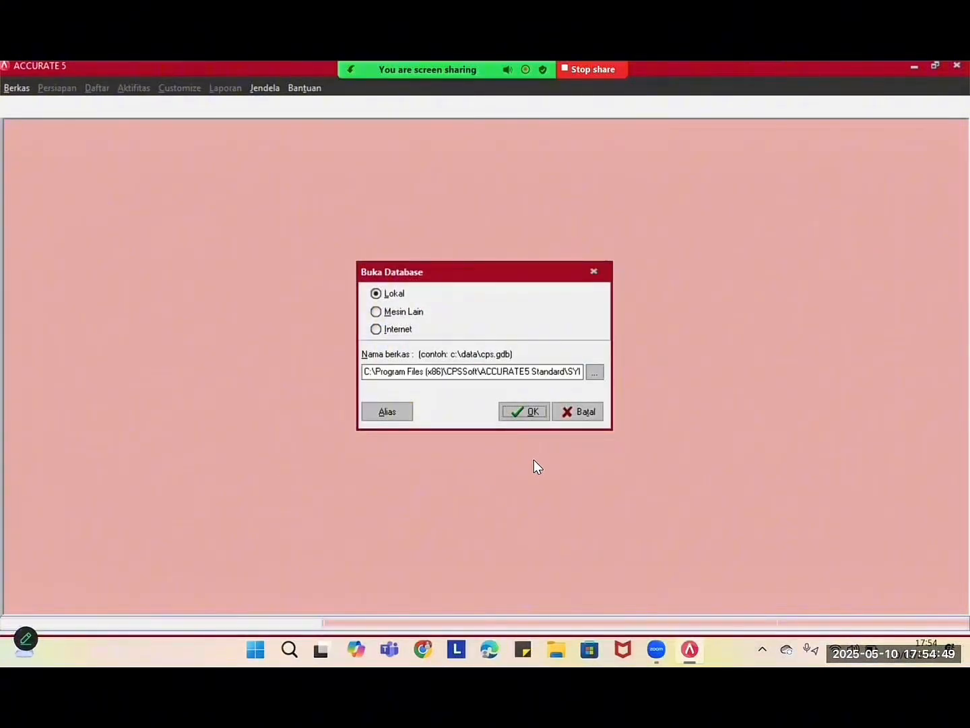
left_click(585, 412)
left_click(493, 397)
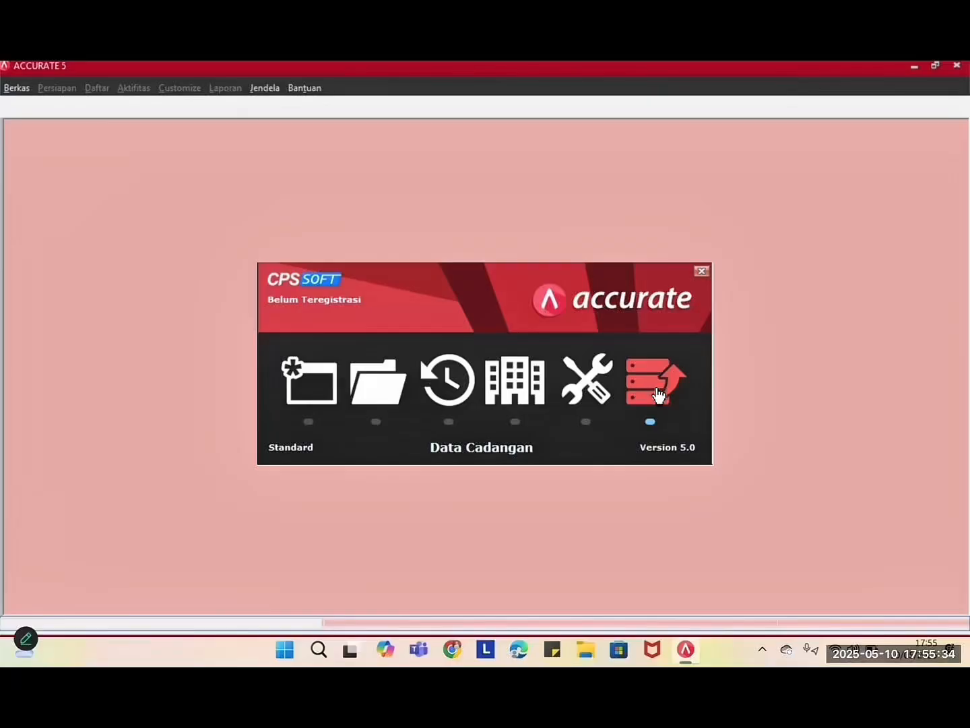
- Choose the PT TOP TRANS backup file in C:\TOP TRAS ACCURET for restoring
left_click(657, 395)
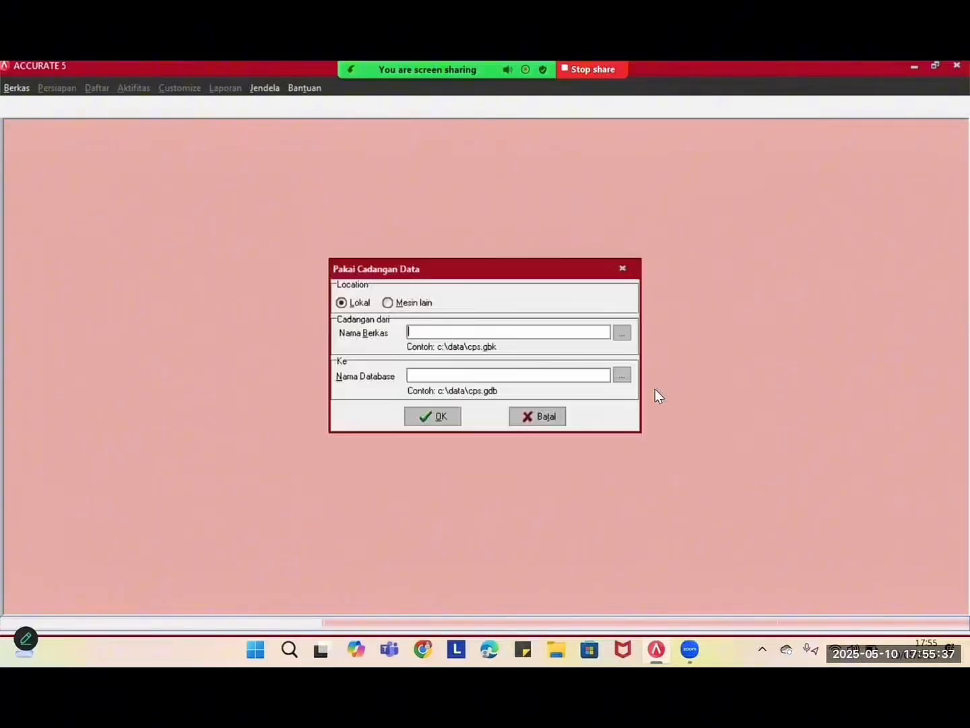
left_click(620, 335)
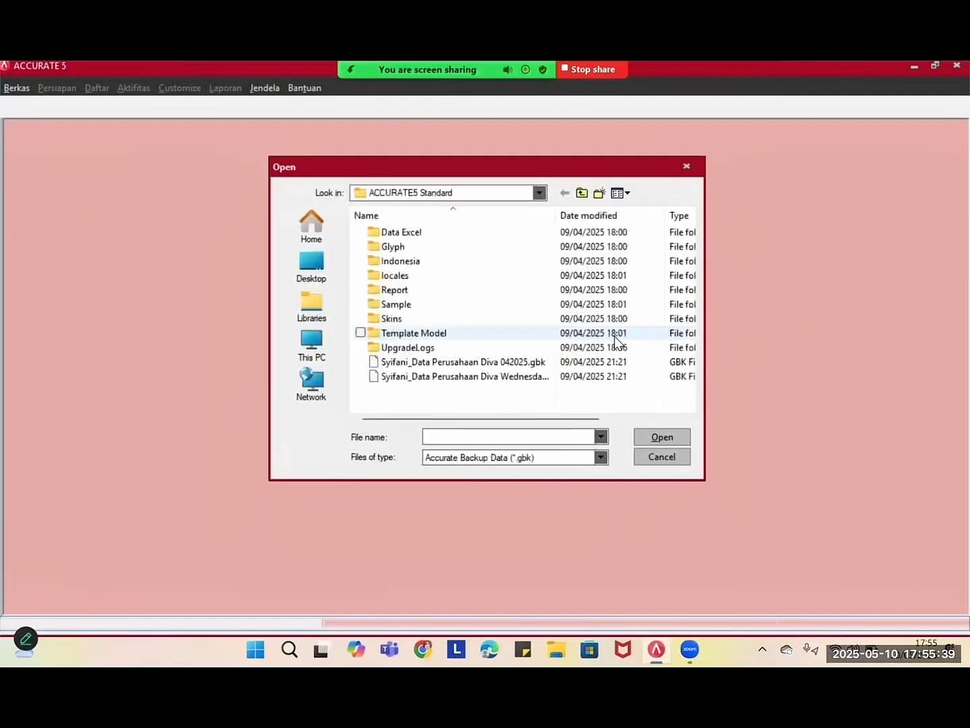
left_click(312, 350)
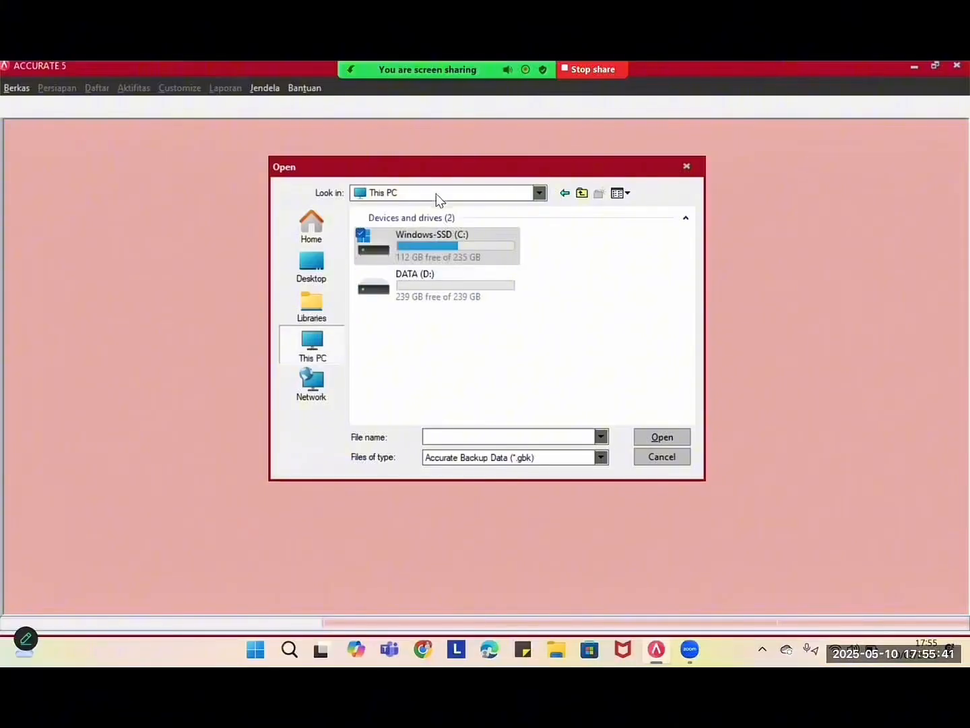
double_click(416, 259)
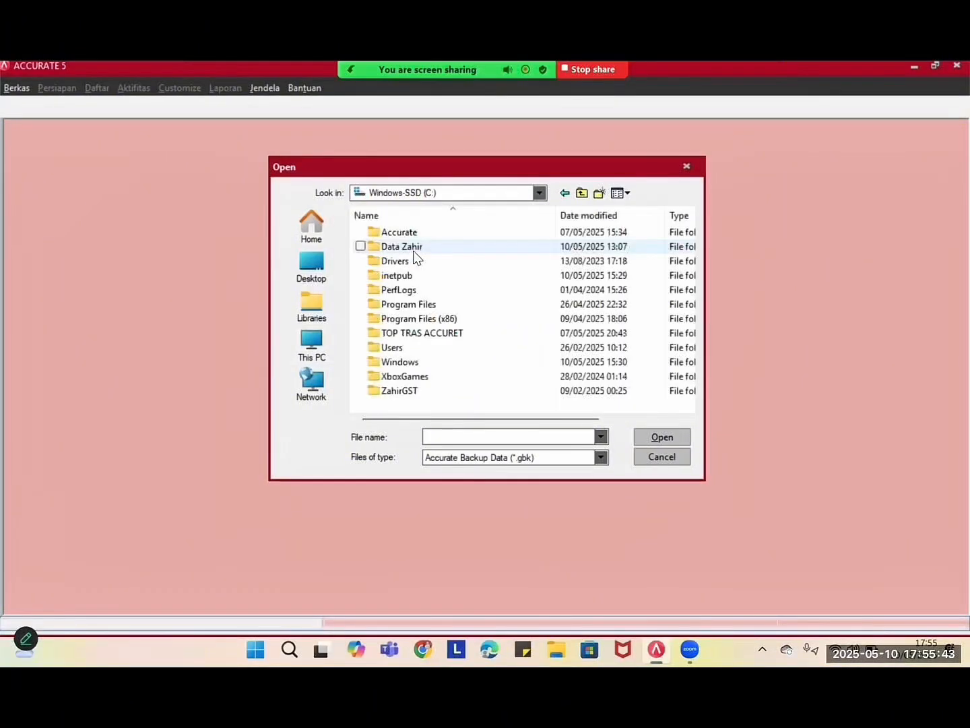
double_click(416, 331)
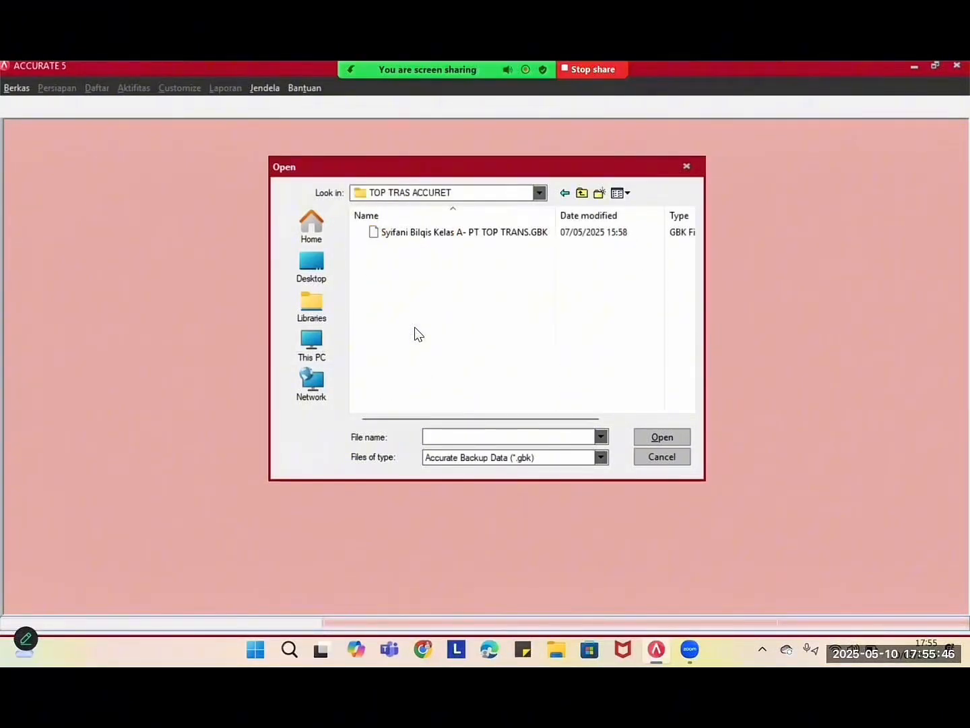
double_click(420, 233)
- Restore the backup into a new database named 'TIK Presentasi Video'
left_click(424, 375)
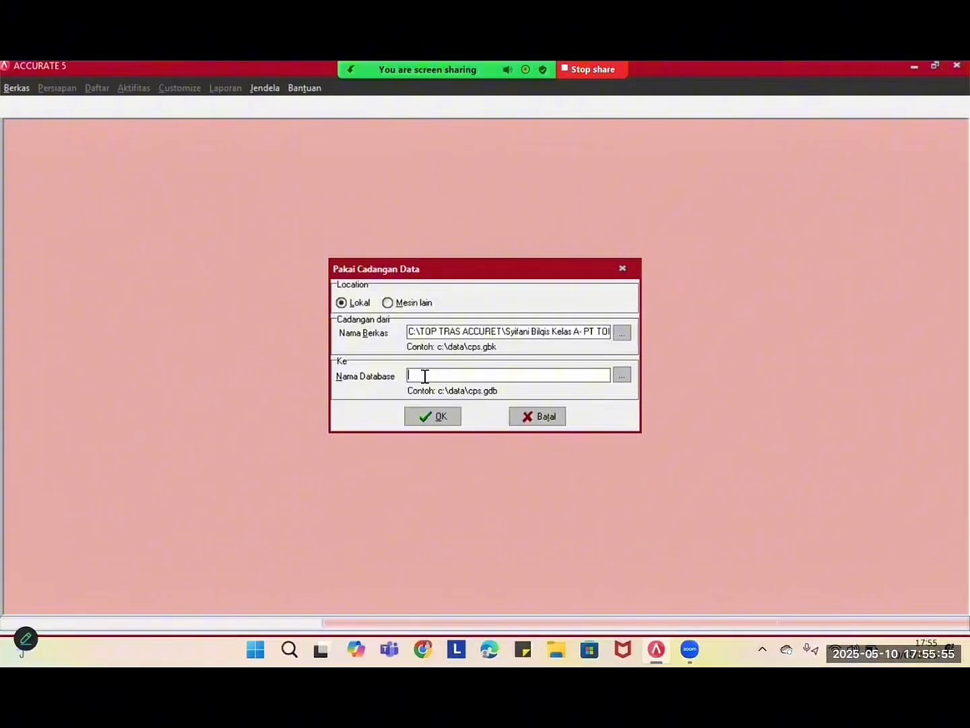
type("TIK Presentasi")
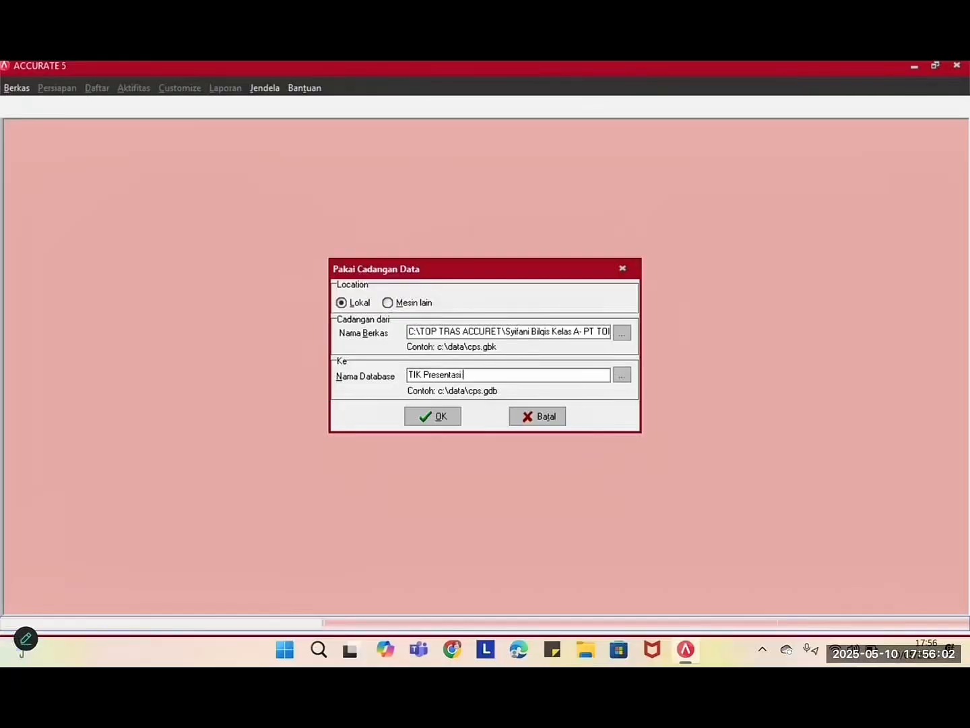
type(" Video")
left_click(424, 417)
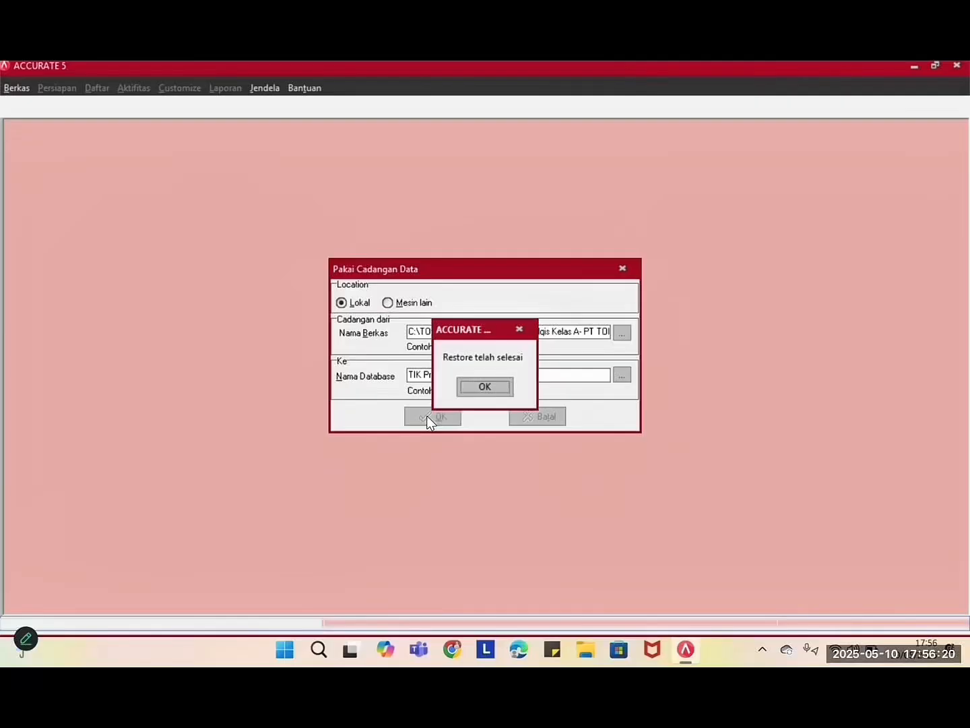
left_click(463, 391)
- Log in as SUPERVISOR by entering the account password
left_click(470, 362)
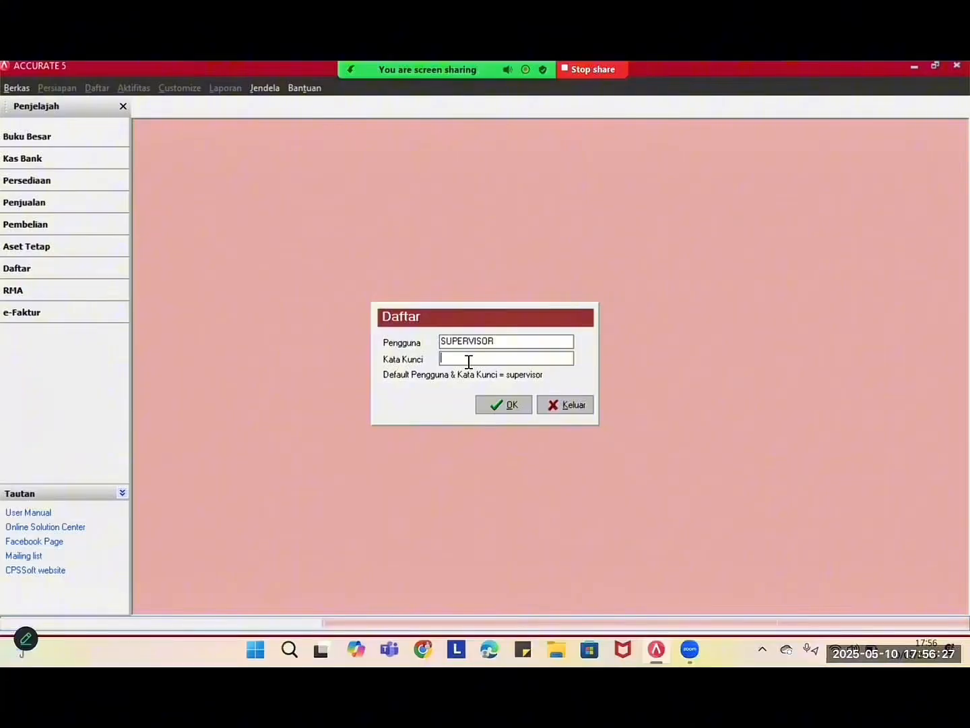
type("supervisor")
left_click(486, 408)
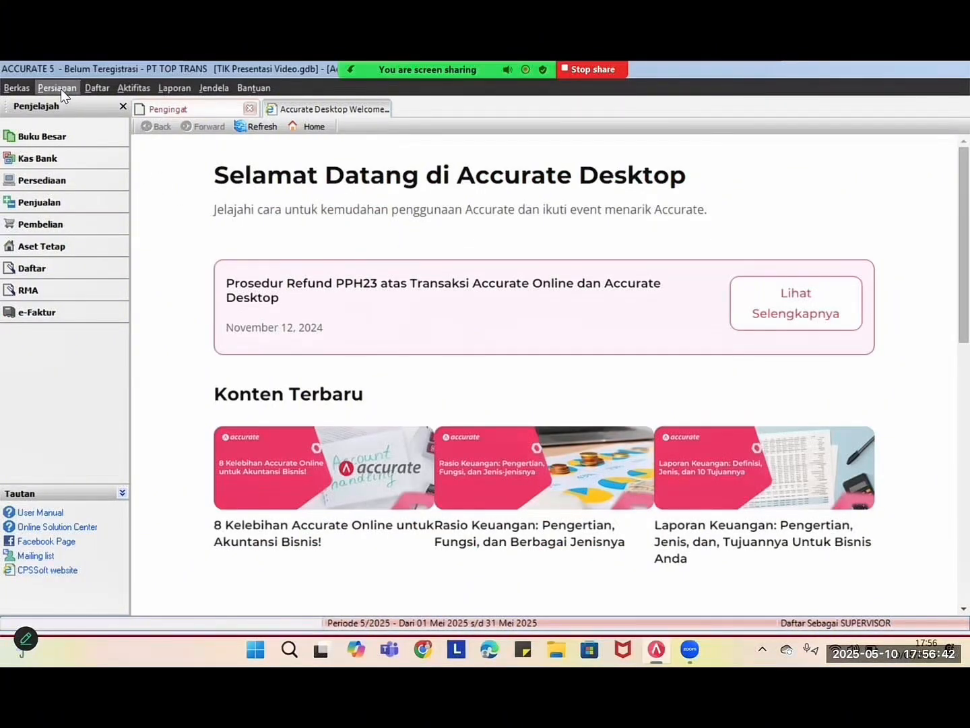
- Check the accounting period in Info Perusahaan: start 01/01/2013, fiscal year 2013, default period 5/2025
left_click(42, 89)
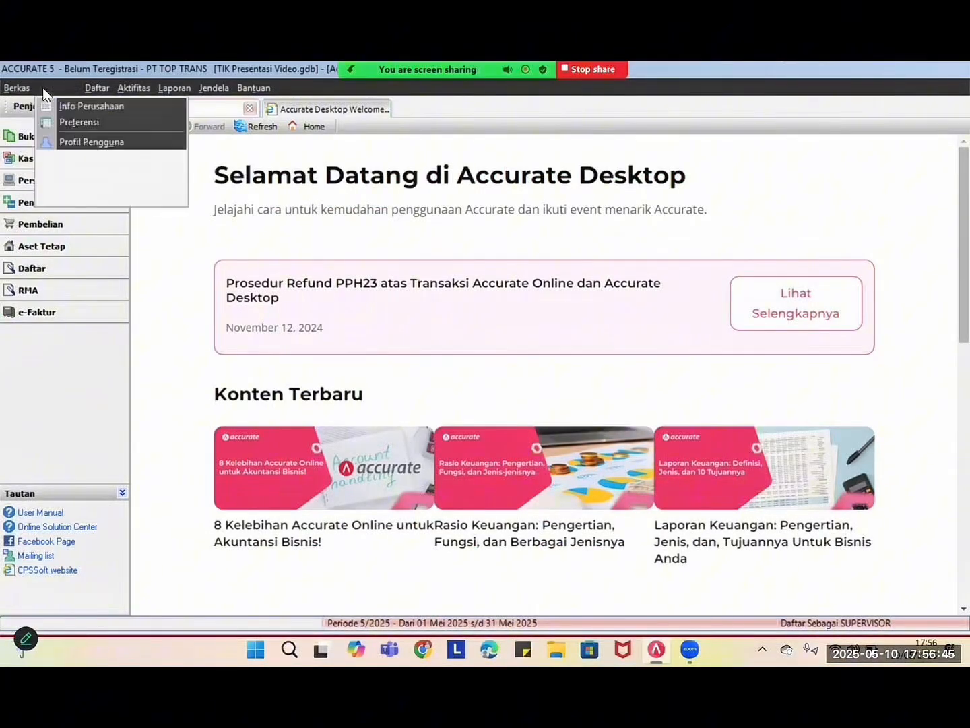
left_click(68, 101)
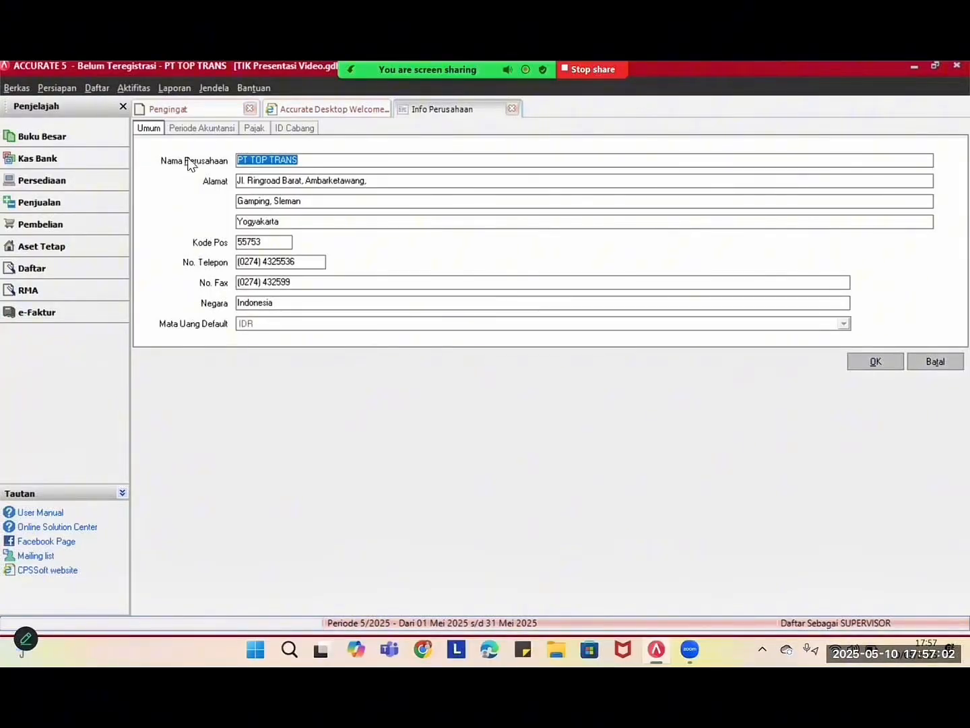
left_click(199, 129)
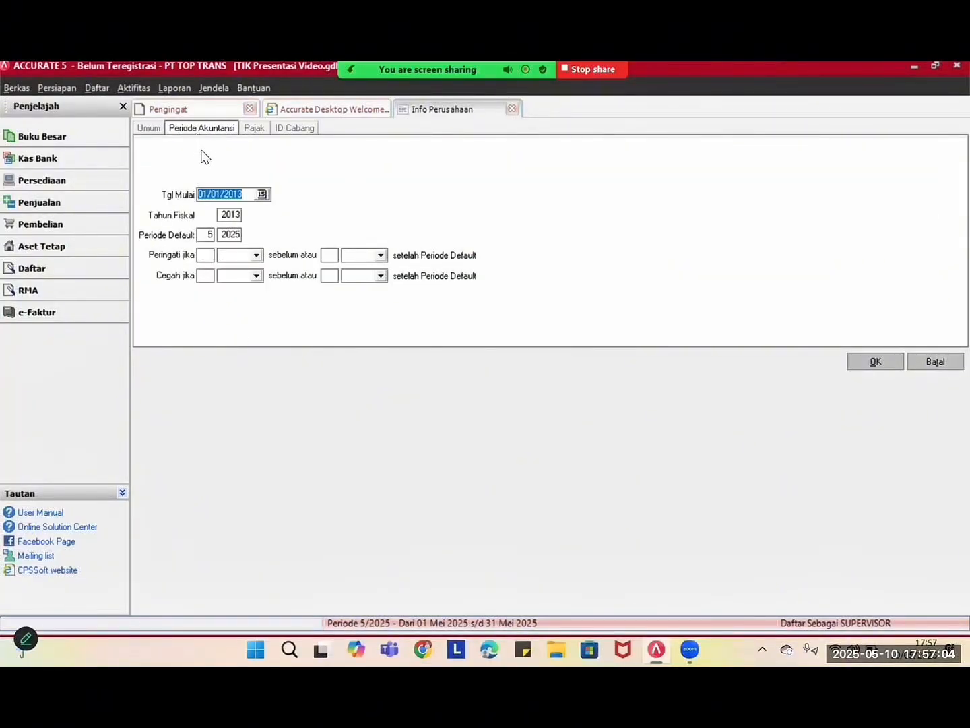
left_click(61, 89)
left_click(91, 88)
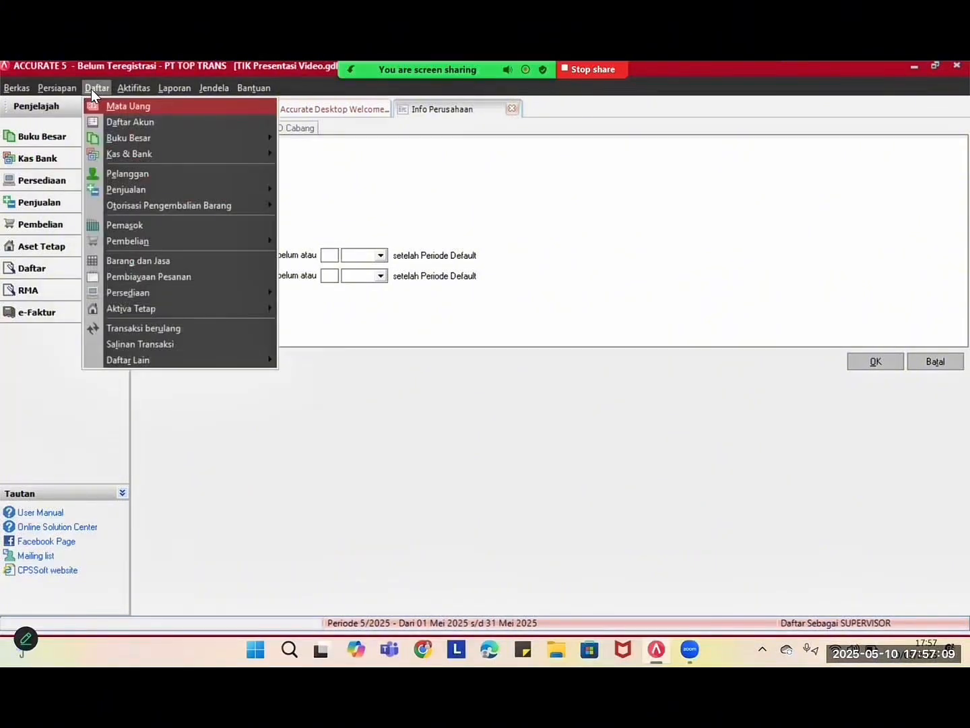
- Open Daftar Akun and review the accounts from Kas & Bank to the bottom and back
left_click(119, 122)
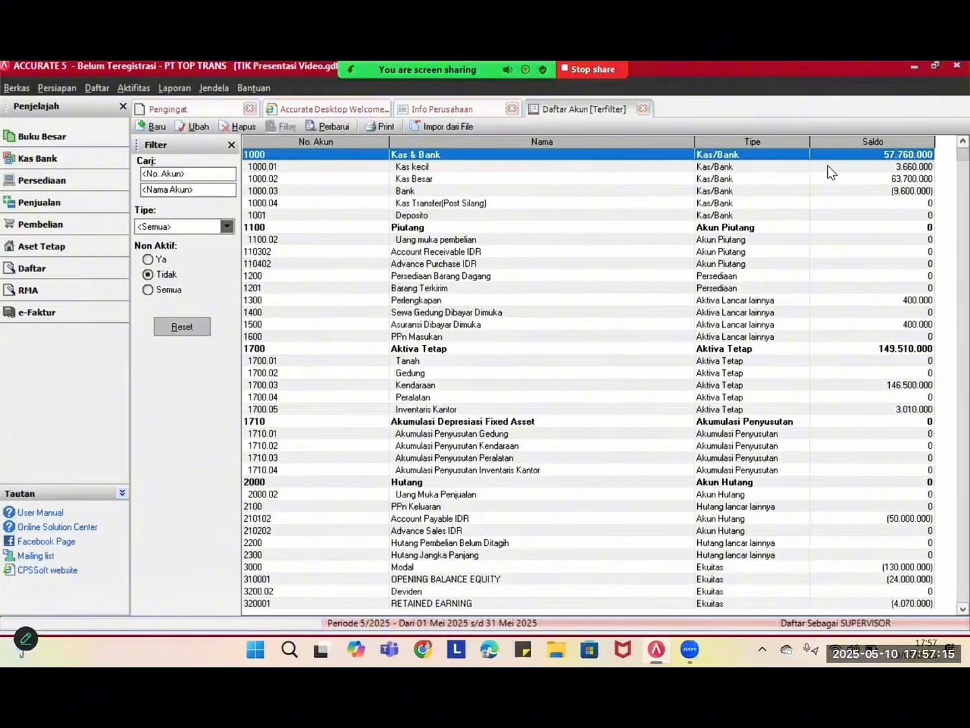
key("Down")
key("Down")
key("Down")
key("Down")
key("Down")
key("Down")
key("Down")
key("Down")
key("Down")
key("Down")
key("Down")
key("Down")
key("Down")
key("Down")
key("Down")
key("Down")
key("Down")
key("Down")
key("Down")
key("Down")
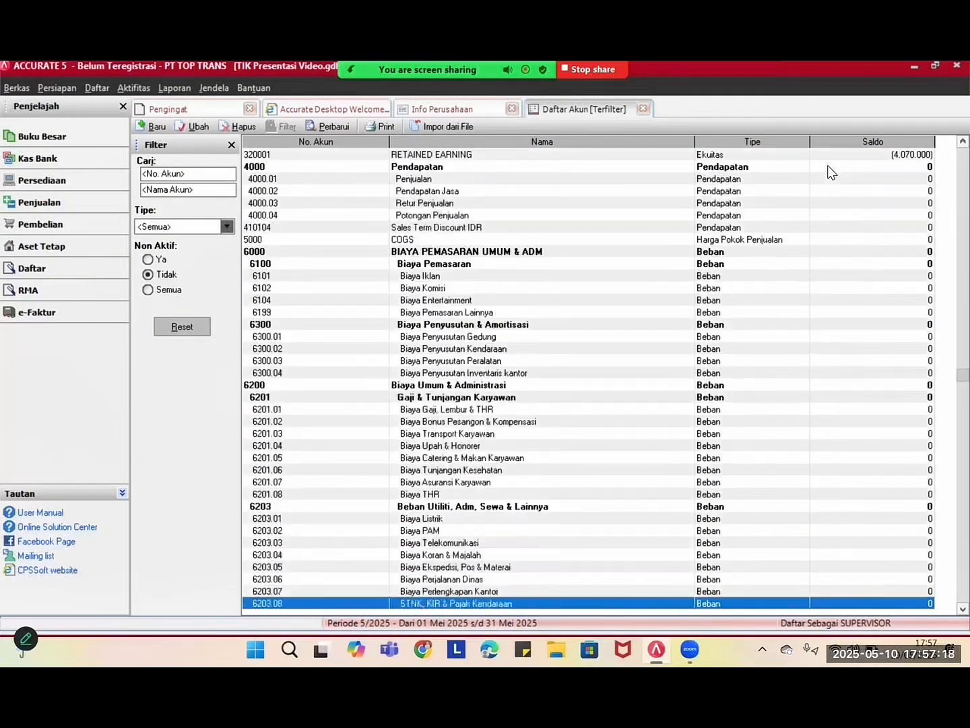
key("Down")
key("Down")
key("Down")
key("Down")
key("Down")
key("Down")
key("Down")
key("Down")
key("Down")
key("Down")
key("Down")
key("Down")
key("Down")
key("Down")
key("Down")
key("Down")
key("Down")
key("Down")
key("Down")
key("Down")
key("Up")
key("Up")
key("Up")
key("Up")
key("Up")
key("Up")
key("Up")
key("Up")
key("Up")
key("Up")
key("Up")
key("Up")
key("Up")
key("Up")
key("Up")
key("Up")
key("Up")
key("Up")
key("Up")
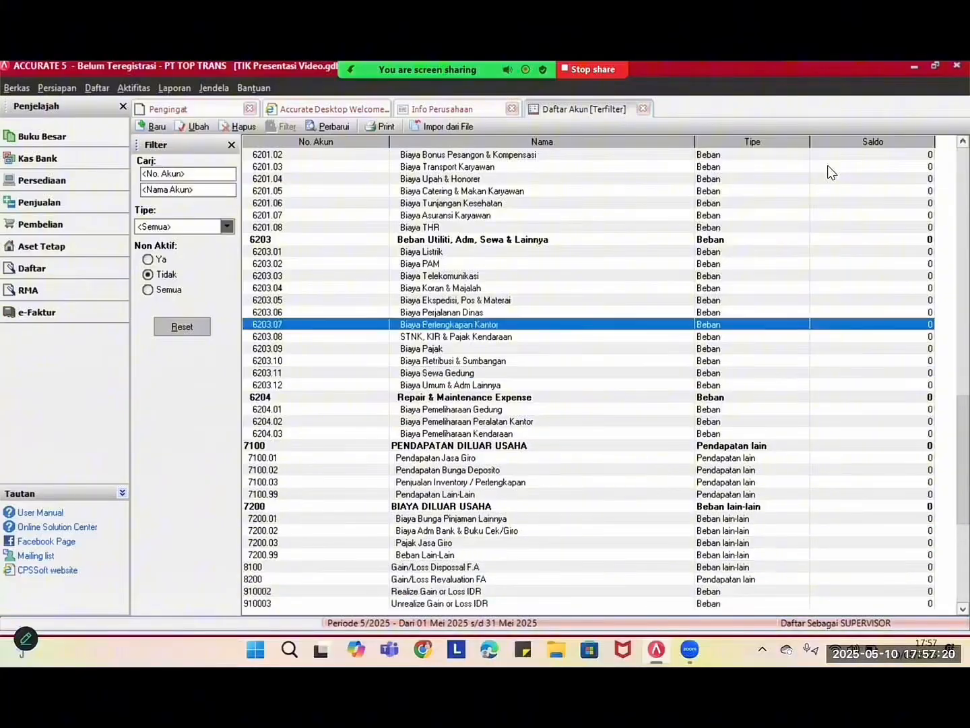
key("Up")
key("Up")
key("Up")
key("Up")
key("Up")
key("Up")
key("Up")
key("Up")
key("Up")
key("Up")
key("Up")
key("Up")
key("Up")
key("Up")
key("Up")
key("Up")
key("Up")
key("Up")
key("Up")
key("Up")
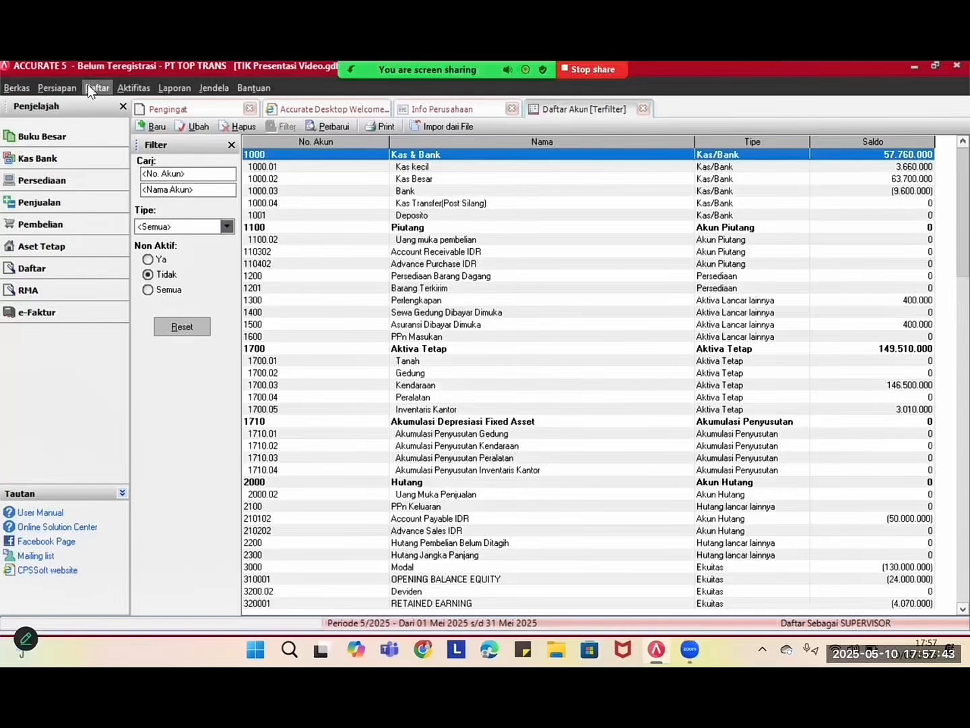
- Open the general journal voucher list from the Daftar menu
left_click(89, 86)
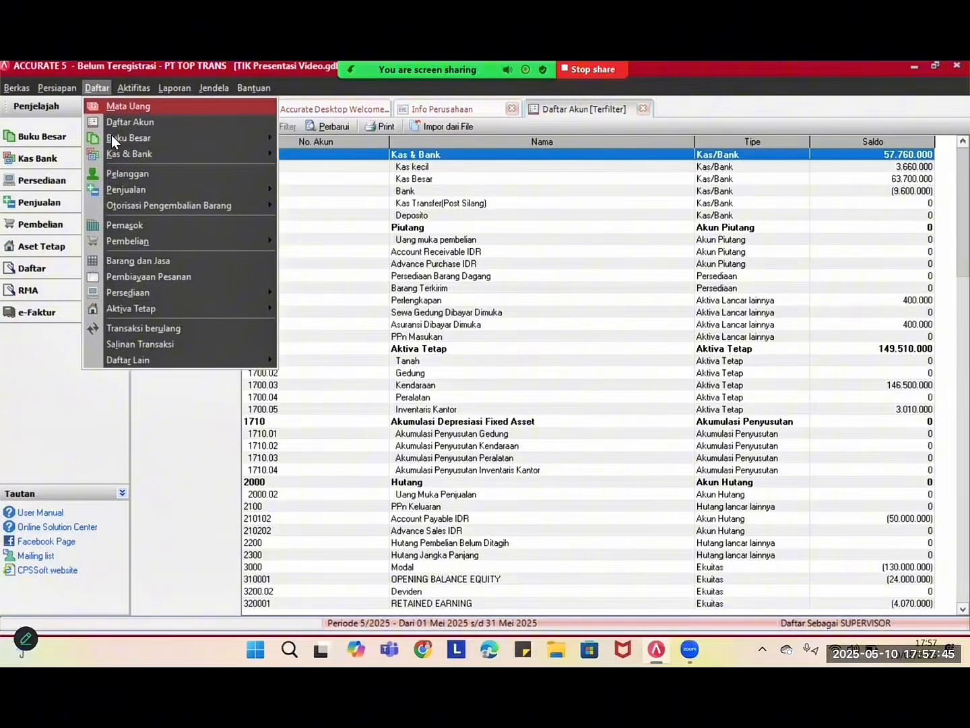
mouse_move(251, 137)
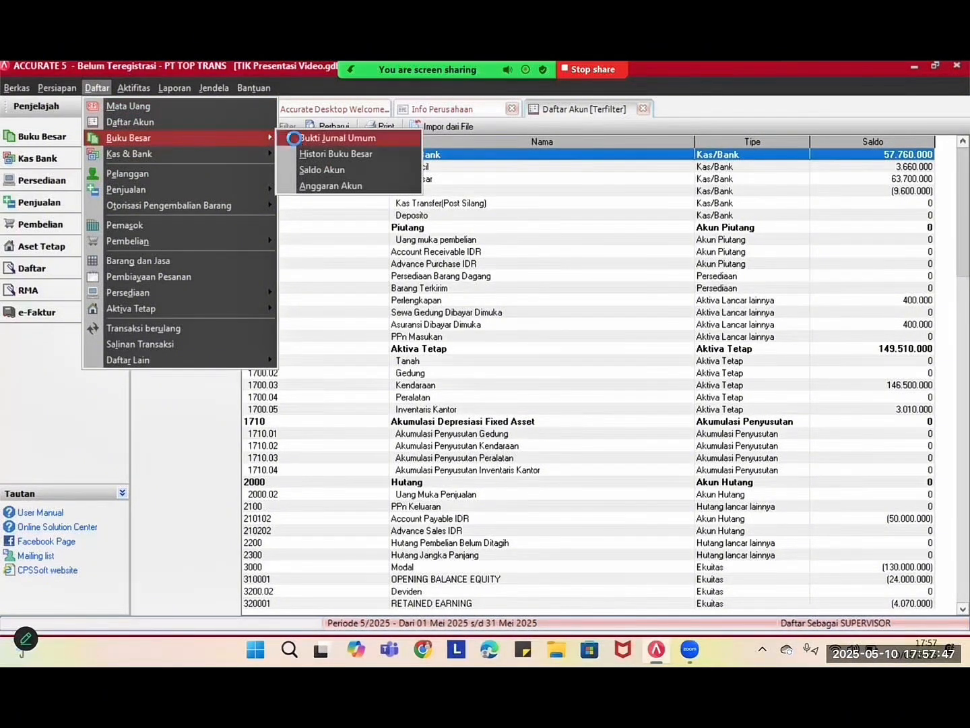
left_click(293, 136)
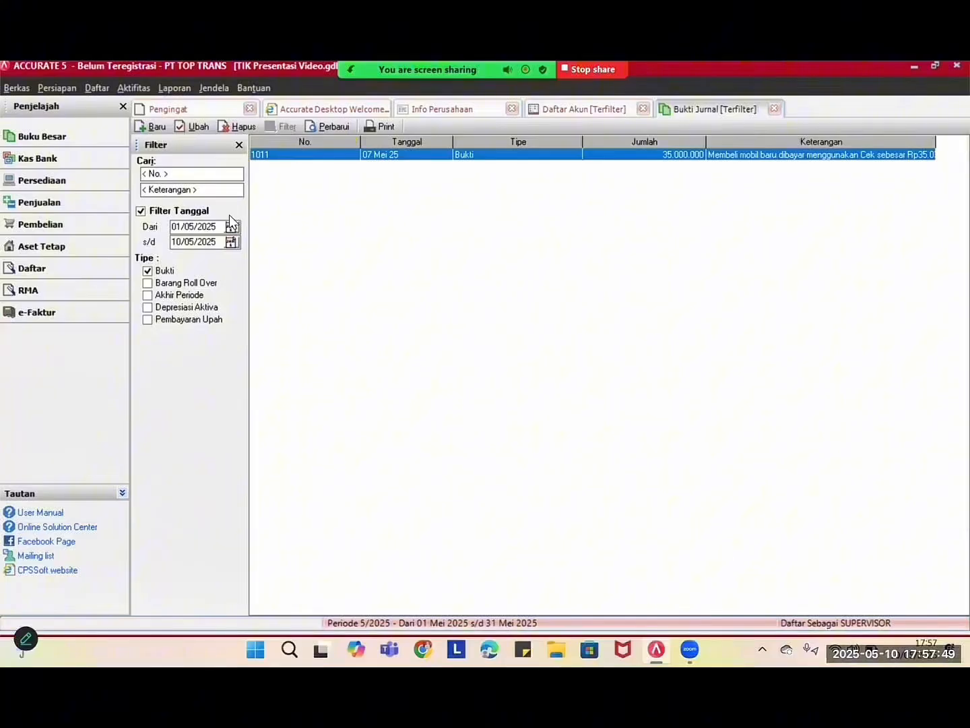
- Filter the journal vouchers from 01/01/2013 to 31/01/2013
left_click_drag(222, 227, 158, 234)
key("BackSpace")
type("01/01/2013")
left_click_drag(214, 243, 162, 251)
type("31/01/2013")
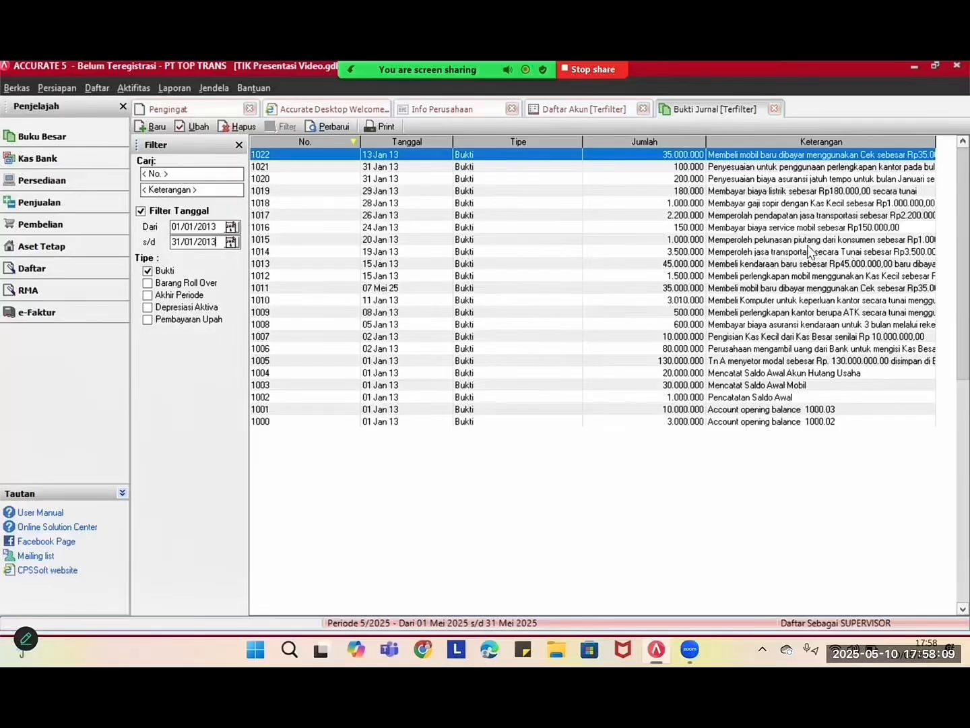
- Open a blank Bukti Jurnal Umum voucher 1023 via Aktifitas > Buku Besar
left_click(99, 87)
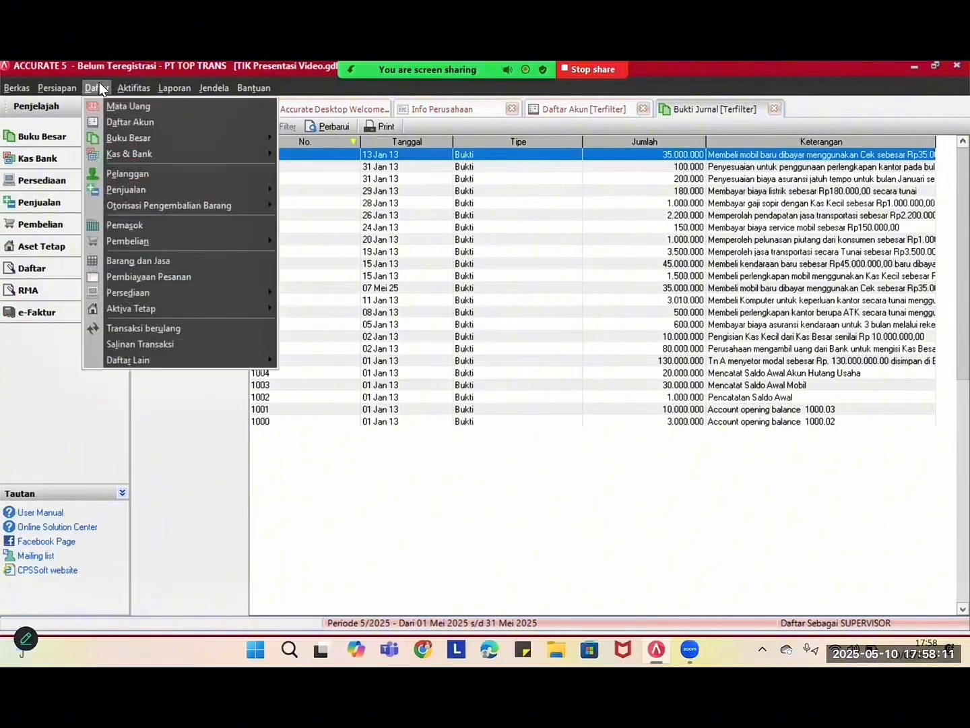
left_click(100, 84)
left_click(123, 87)
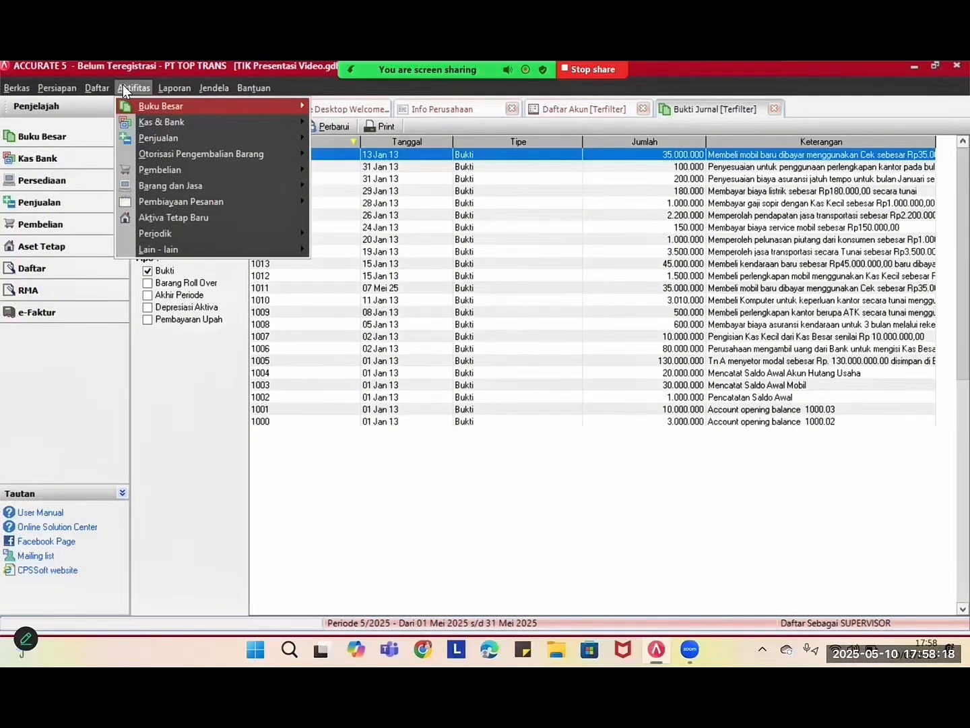
mouse_move(154, 104)
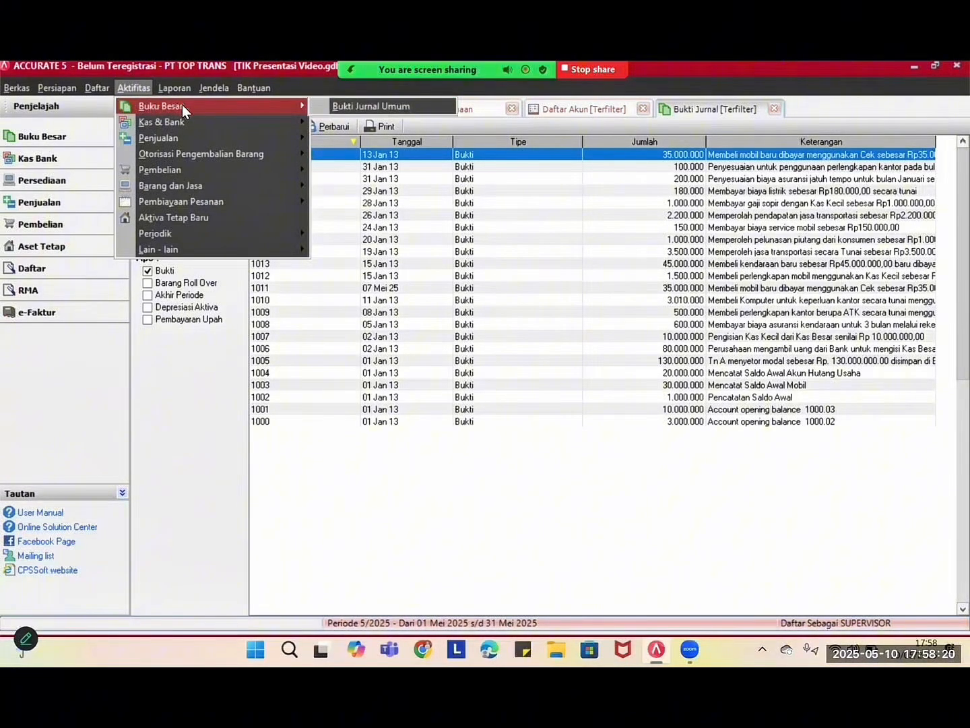
left_click(327, 106)
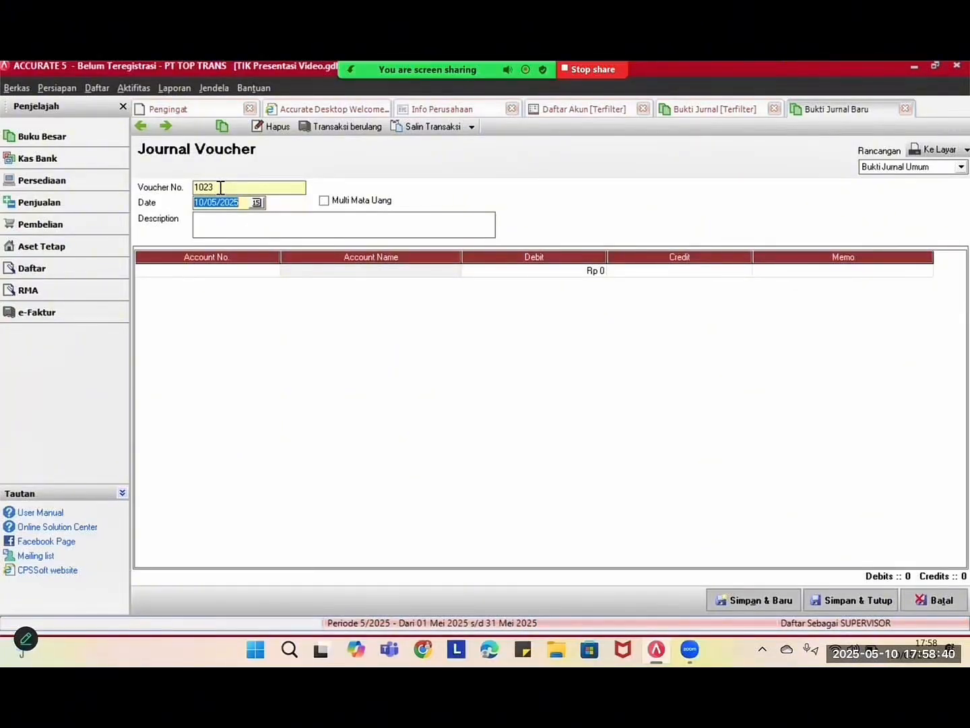
- Check the 10/05/2025 voucher date and open the account lookup for the first line
left_click(257, 204)
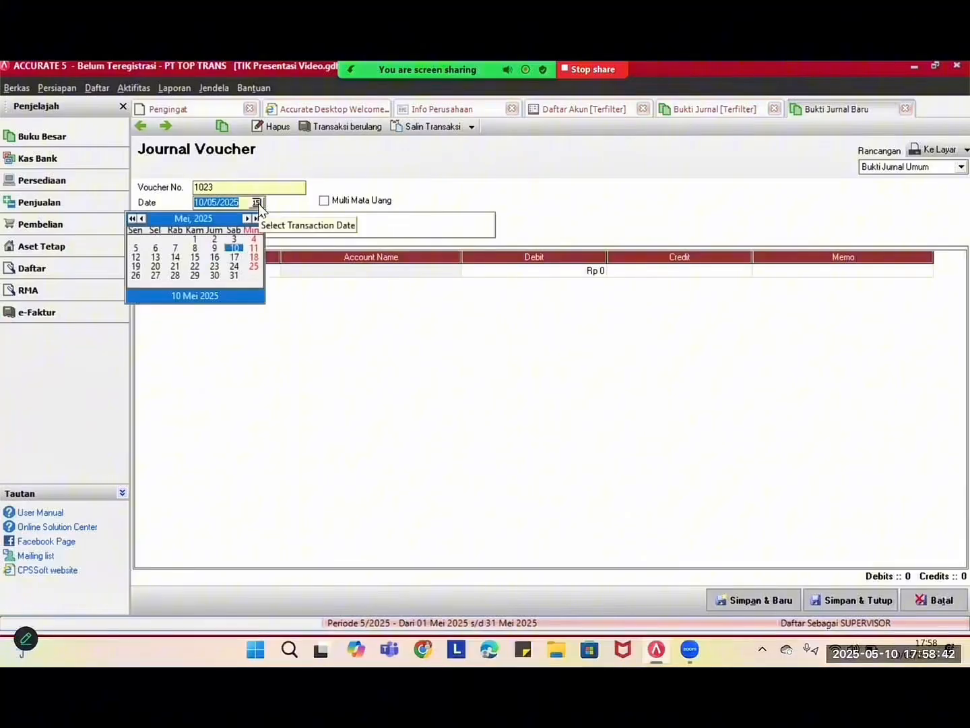
left_click(386, 227)
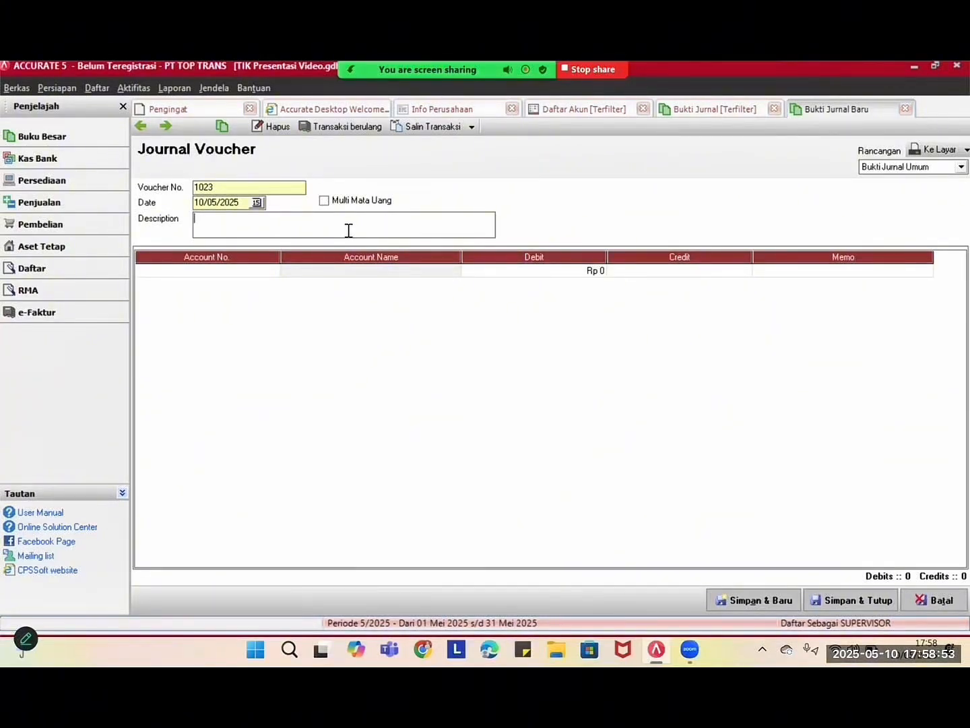
left_click(266, 272)
left_click(272, 271)
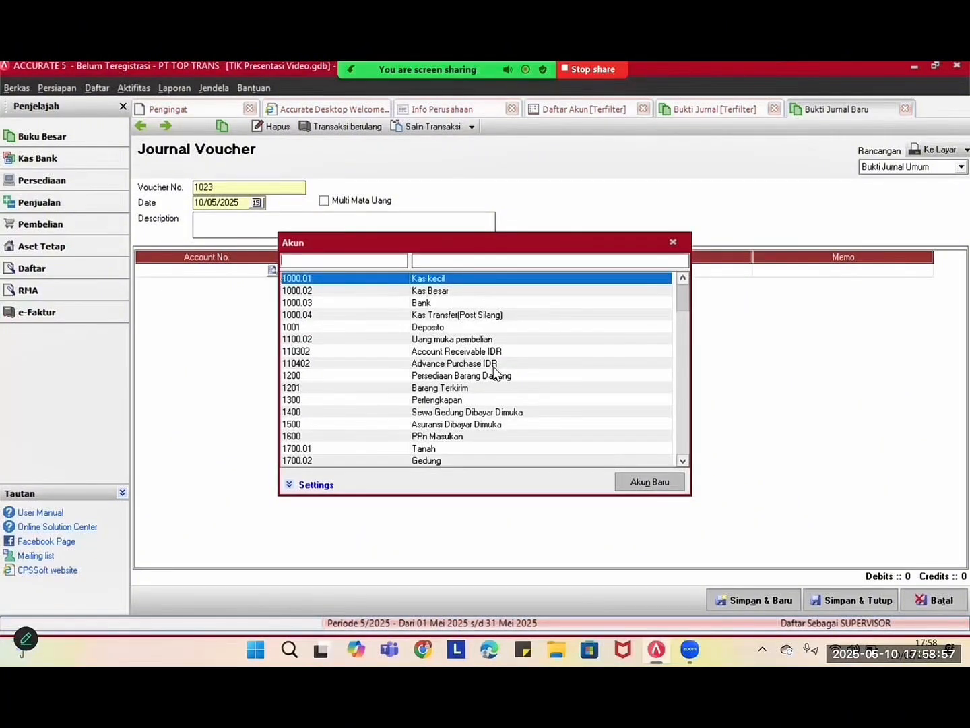
- Put account 1000.03 Bank on line one, clear the trial 10000 debit, and close the voucher
double_click(432, 301)
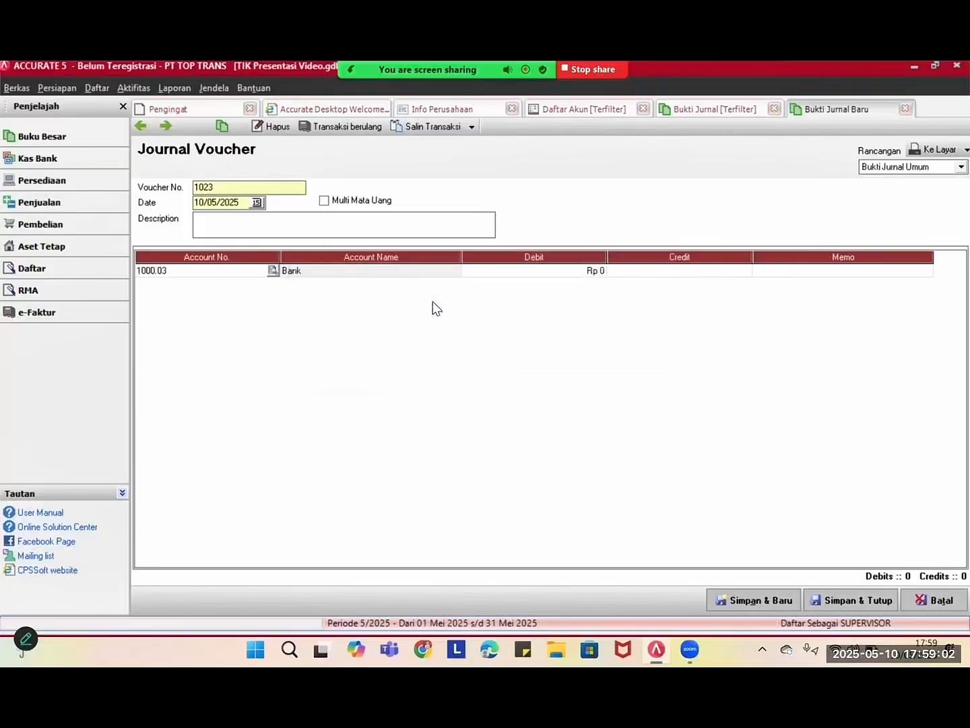
left_click(587, 275)
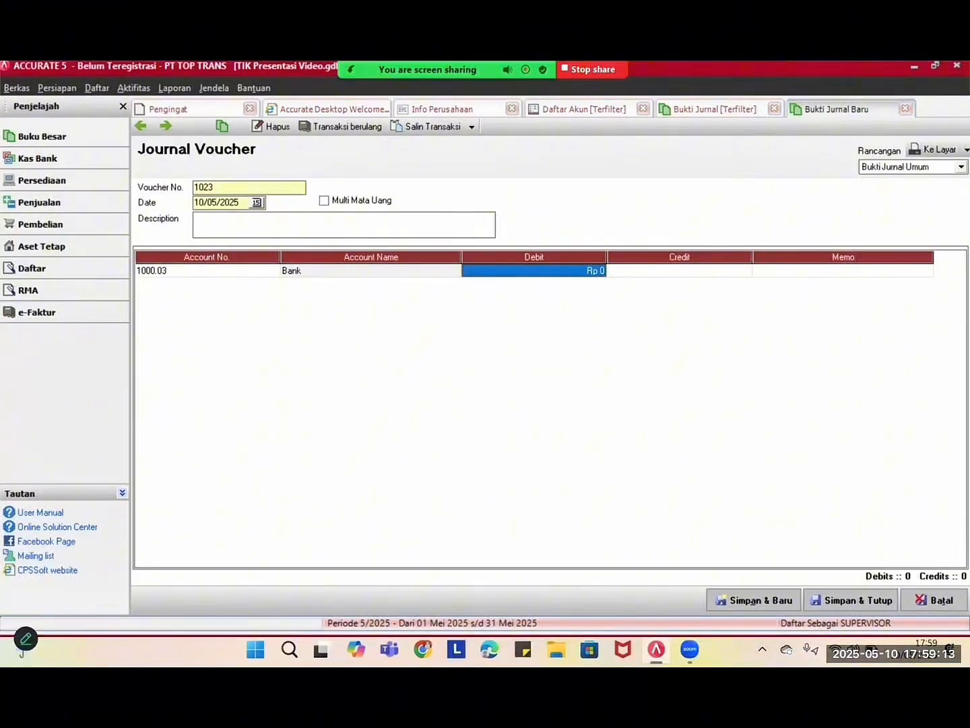
type("10000")
key("BackSpace")
key("BackSpace")
key("BackSpace")
key("BackSpace")
key("BackSpace")
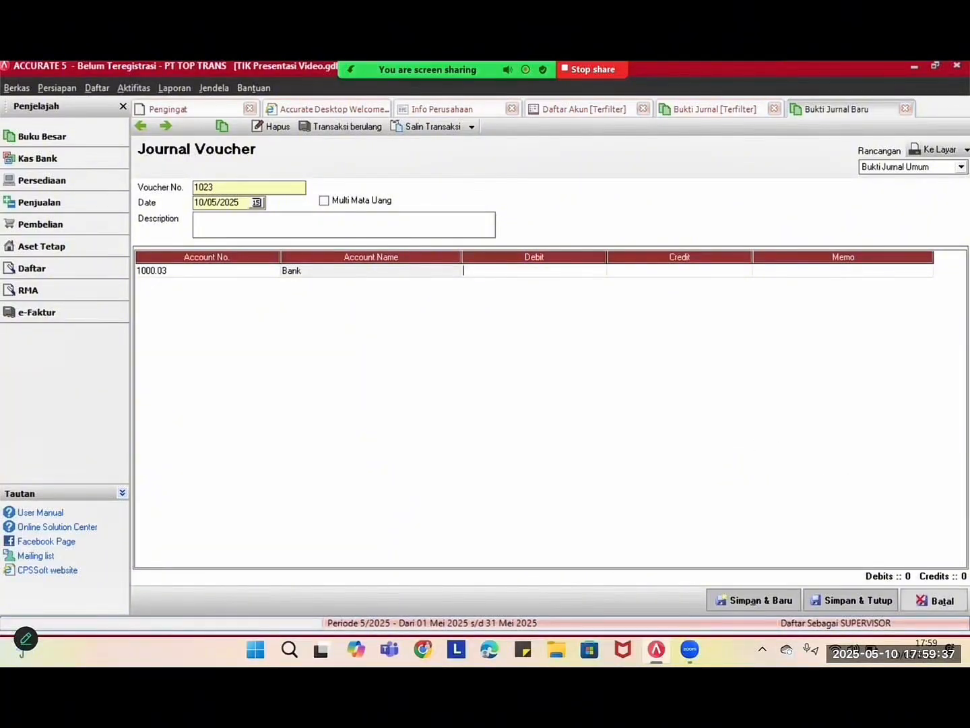
left_click(938, 599)
- Discard the voucher without saving and open Daftar Laporan to the Laporan Keuangan reports
left_click(478, 392)
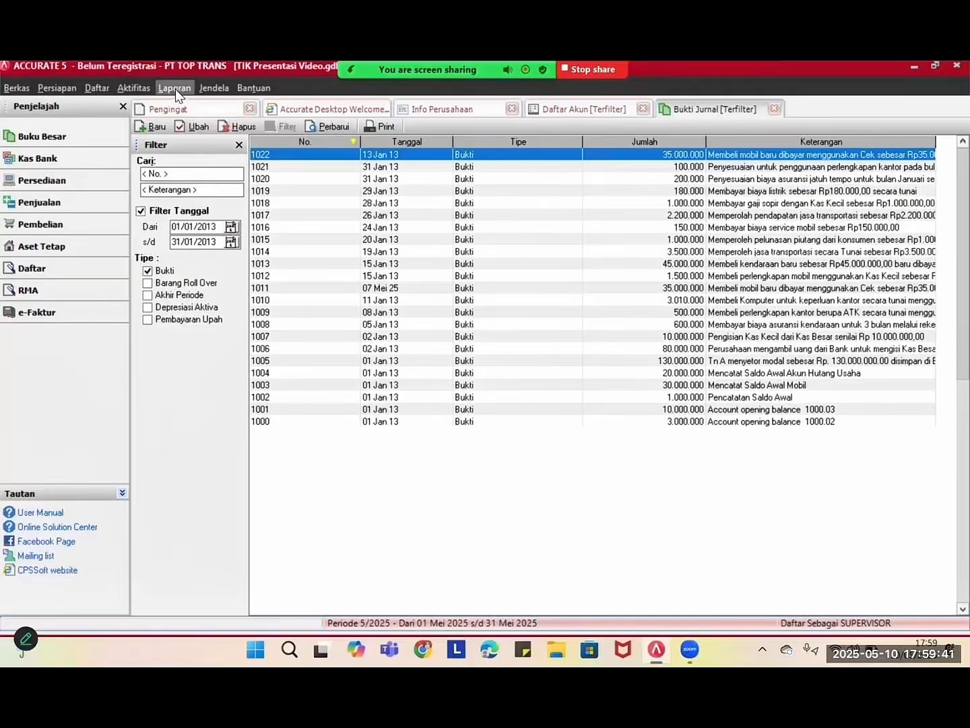
left_click(174, 88)
left_click(183, 107)
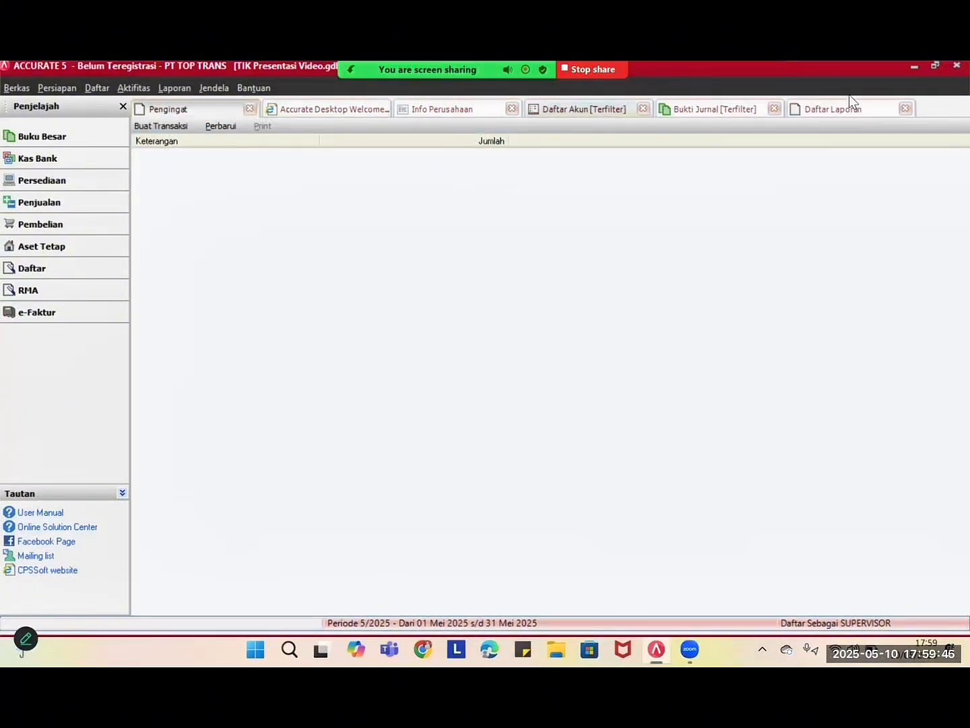
left_click(849, 105)
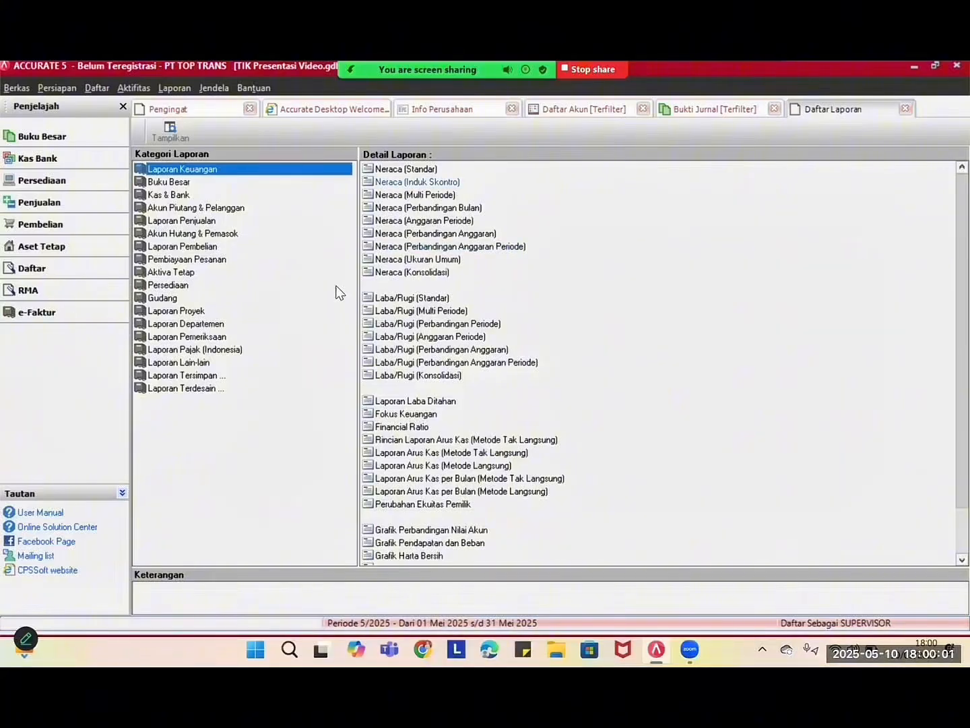
- Generate the Neraca (Standar) balance sheet with the Per Tgl date set to 01 Jan 2013
left_click(403, 172)
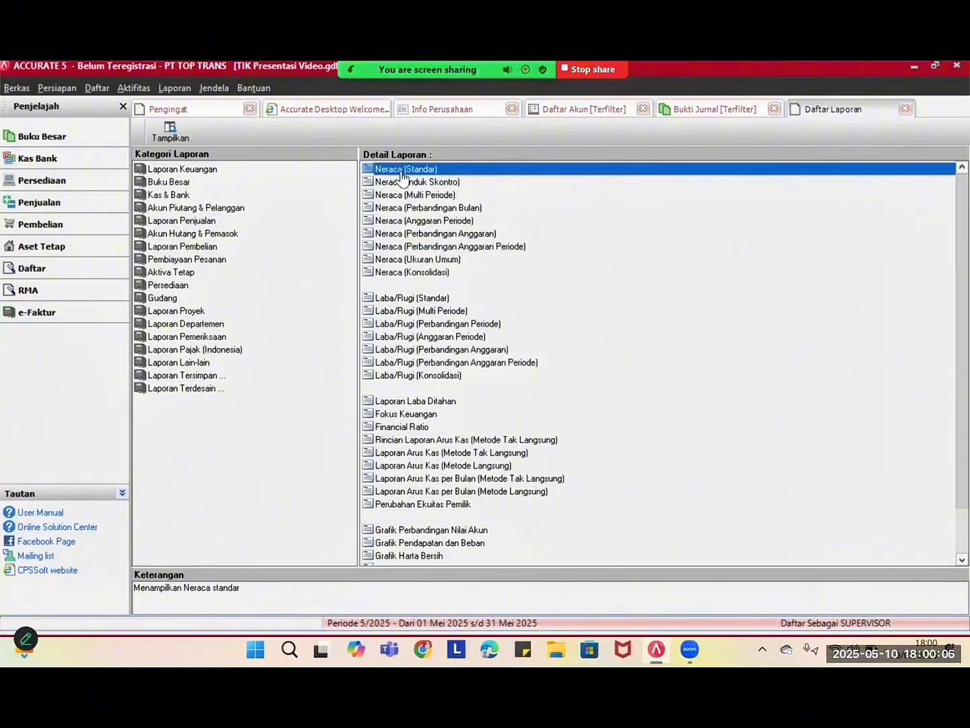
double_click(403, 174)
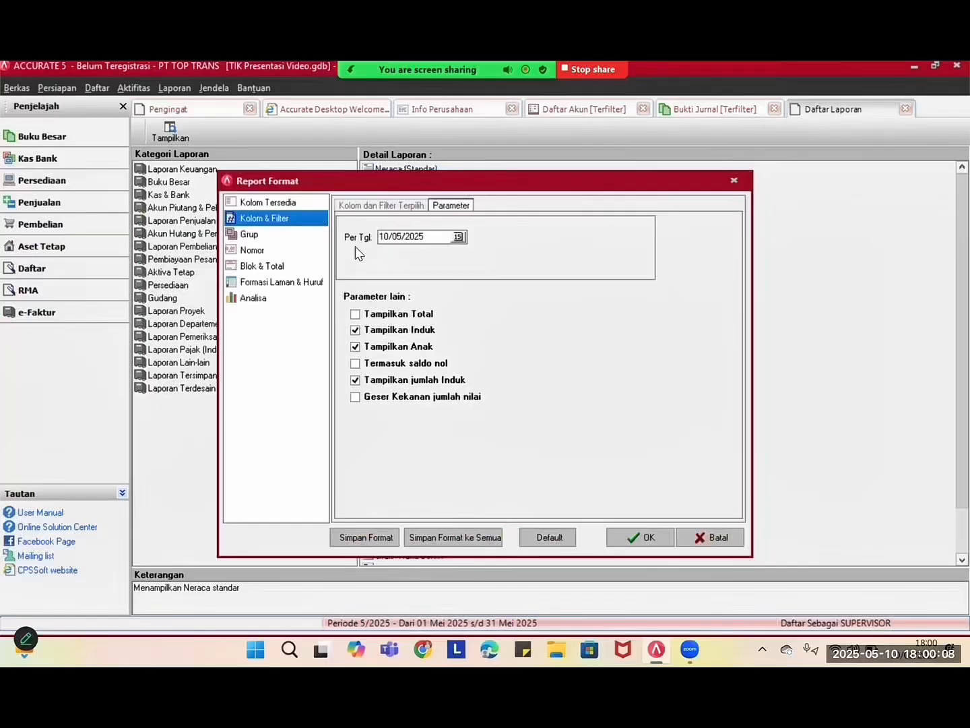
left_click_drag(428, 237, 317, 258)
key("BackSpace")
type("0101201")
left_click(639, 537)
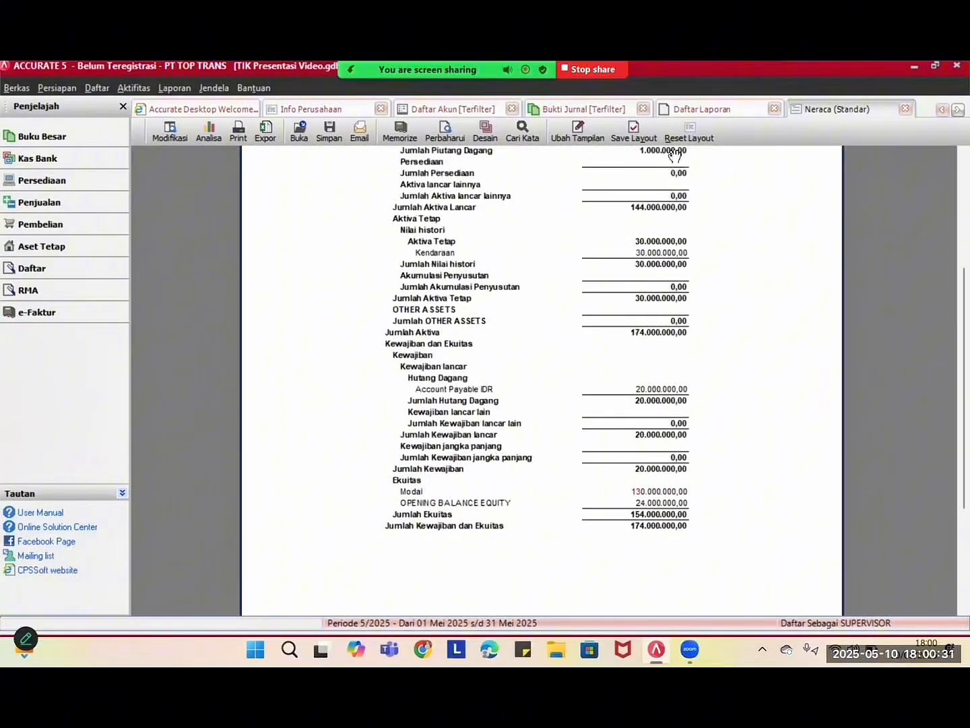
- Return to the Daftar Laporan report list and browse the Jendela, Bantuan and Berkas menus without choosing
left_click(688, 108)
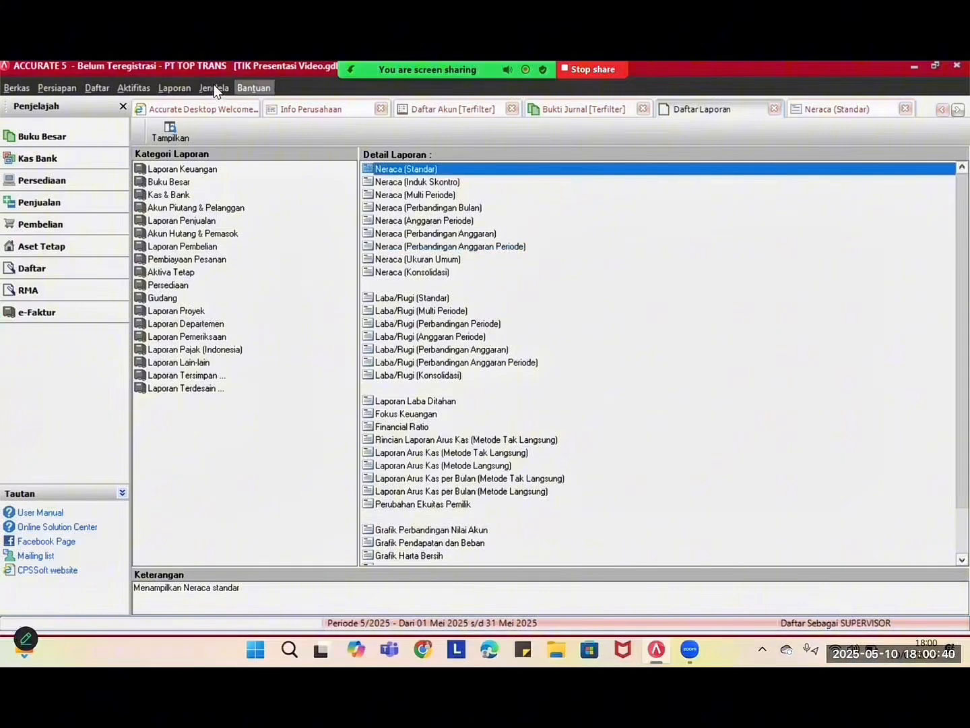
left_click(214, 84)
mouse_move(185, 87)
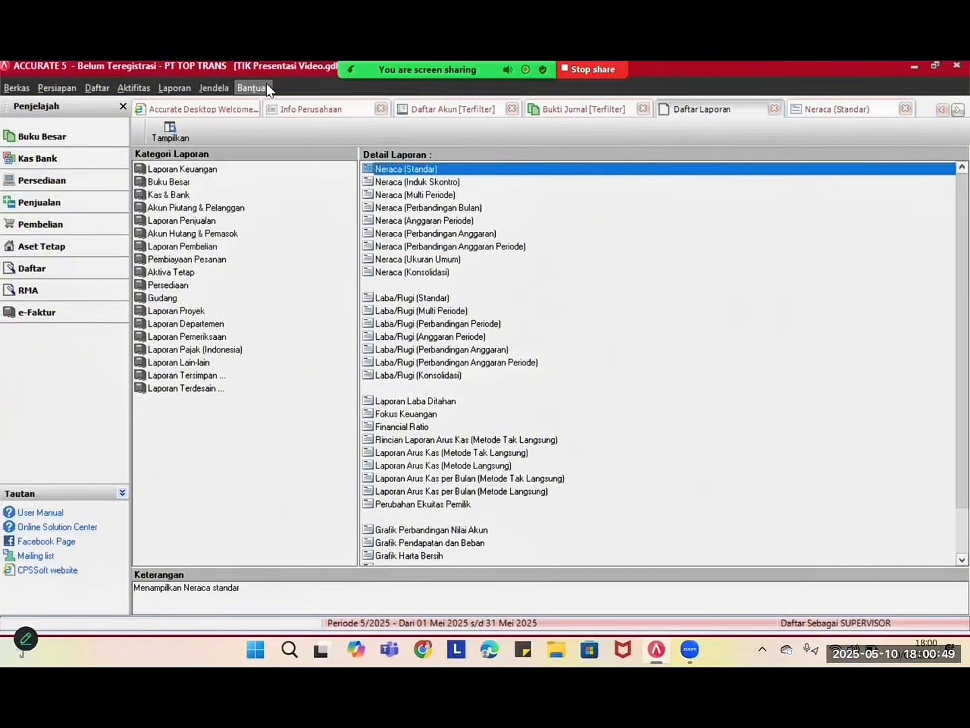
left_click(267, 86)
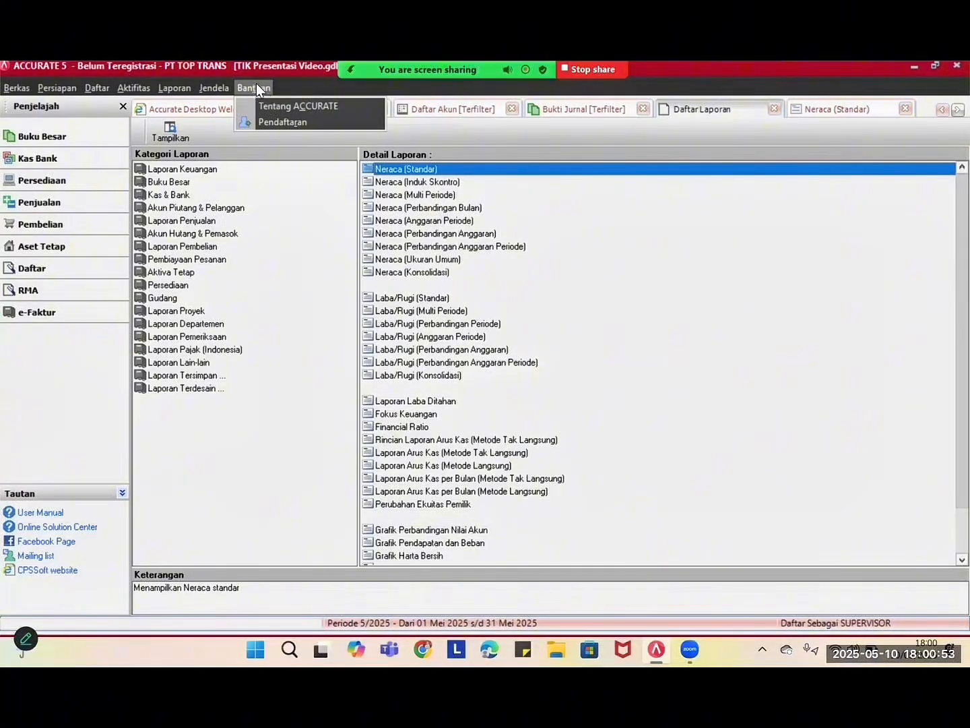
left_click(257, 84)
left_click(12, 88)
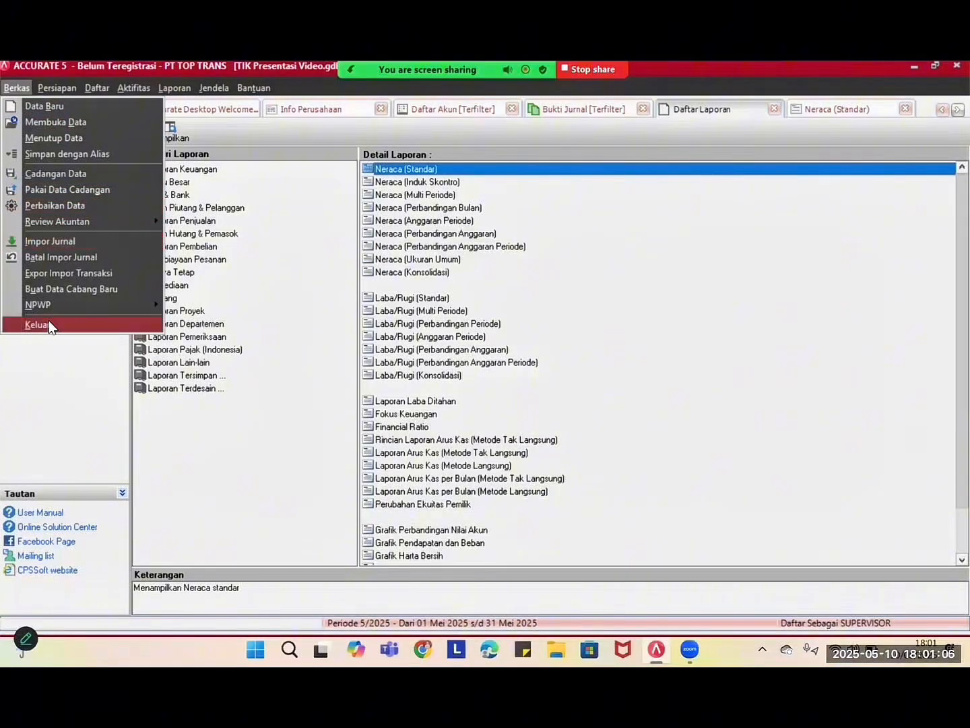
left_click(37, 372)
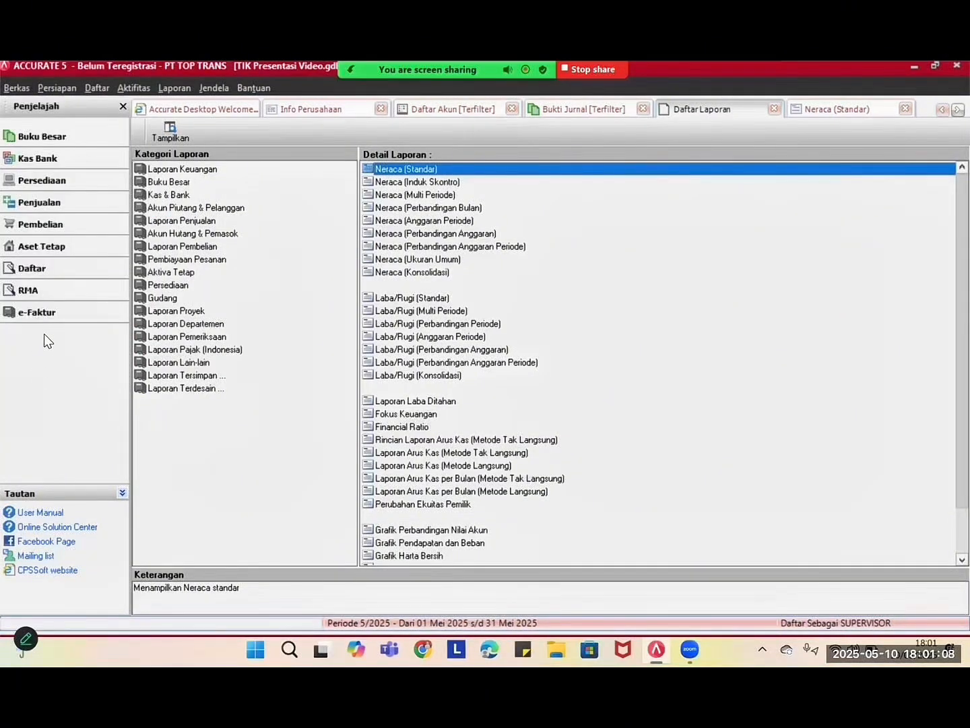
- View the Buku Besar overview, then close the company data via Berkas > Keluar, confirming Tutup Data
left_click(44, 136)
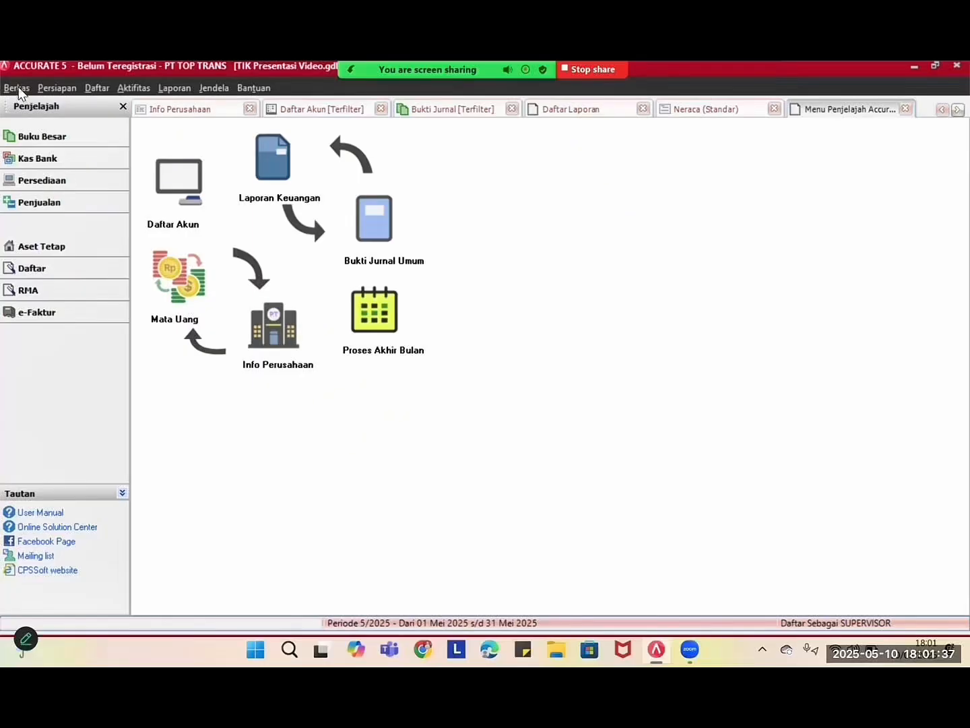
left_click(19, 89)
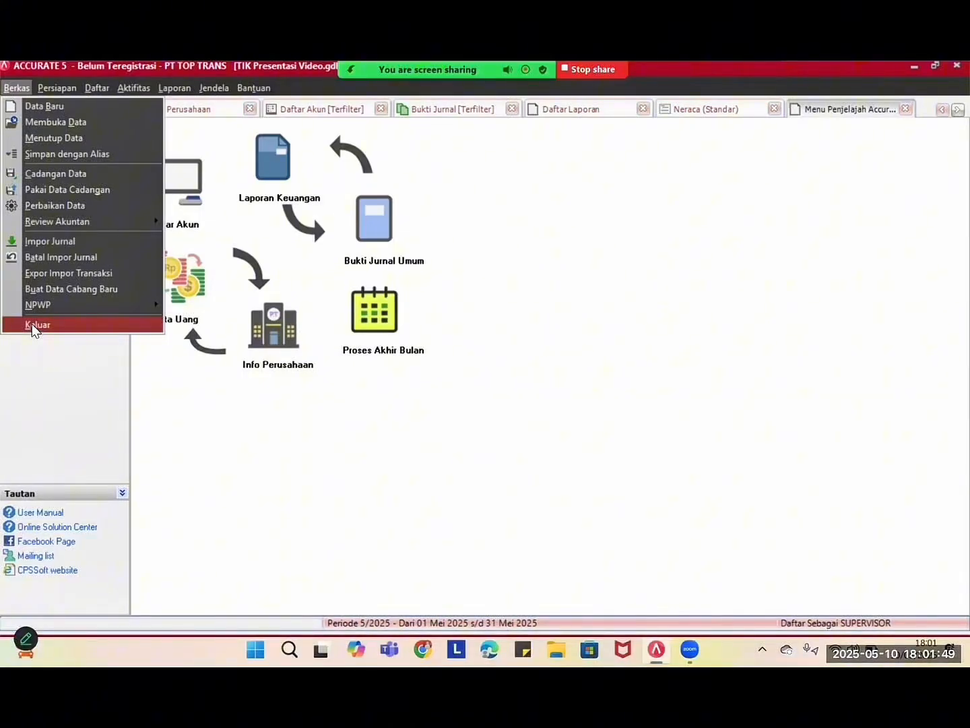
left_click(34, 326)
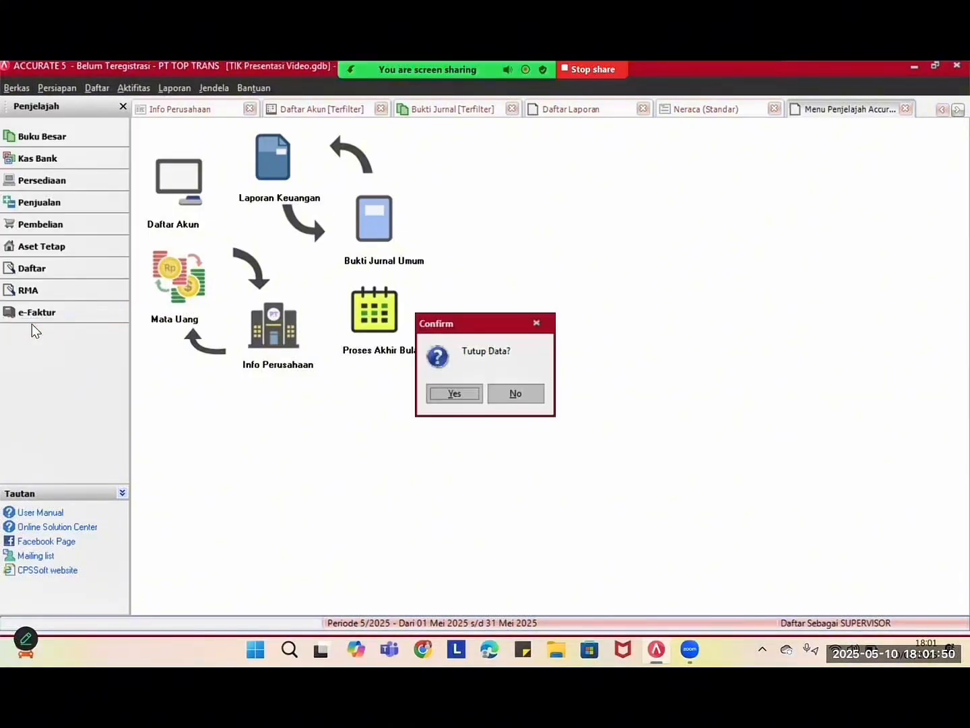
left_click(452, 394)
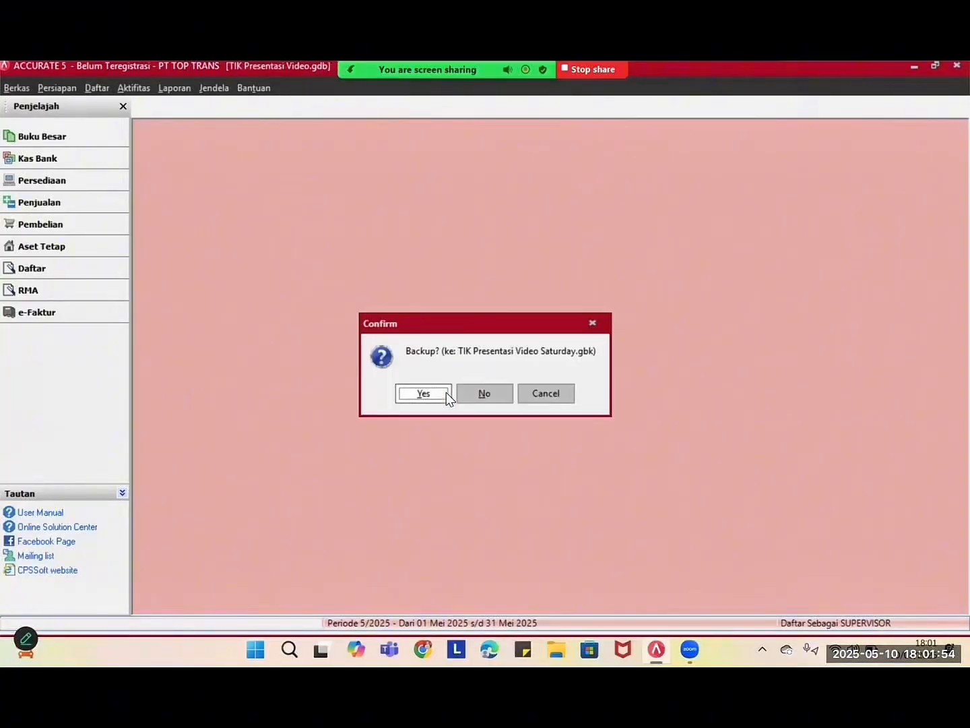